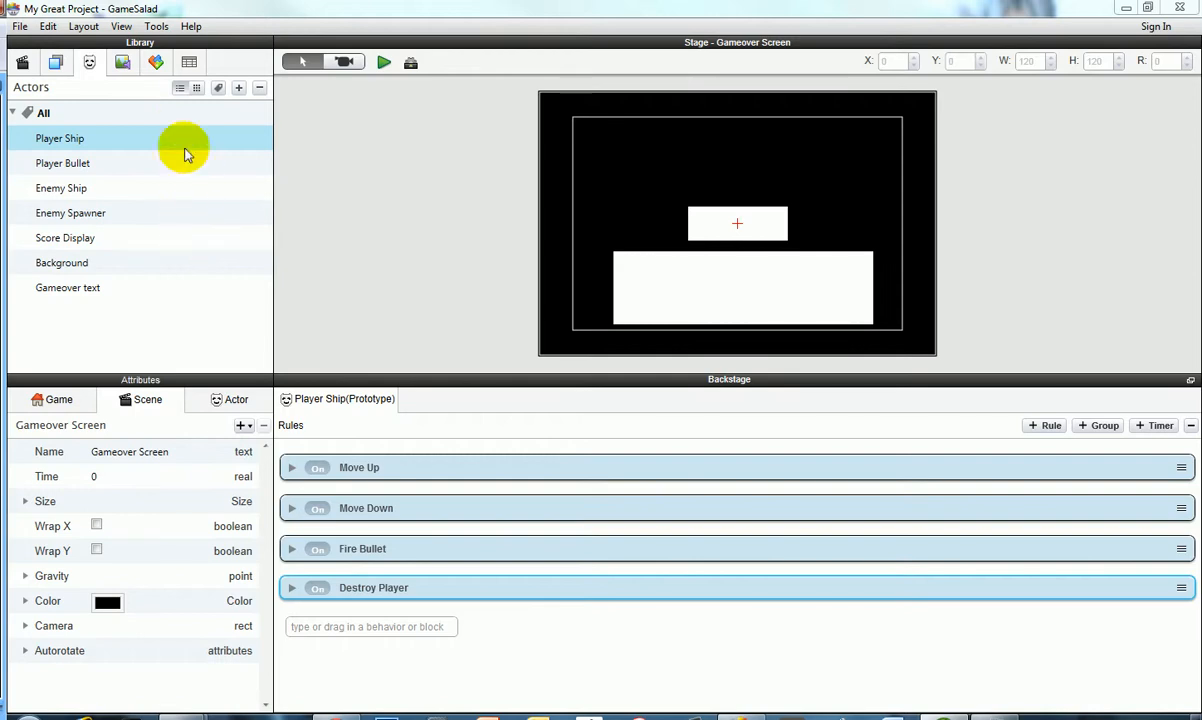
# Step: Review the project's imported media and look at the file chooser for adding more media
pyautogui.click(124, 64)
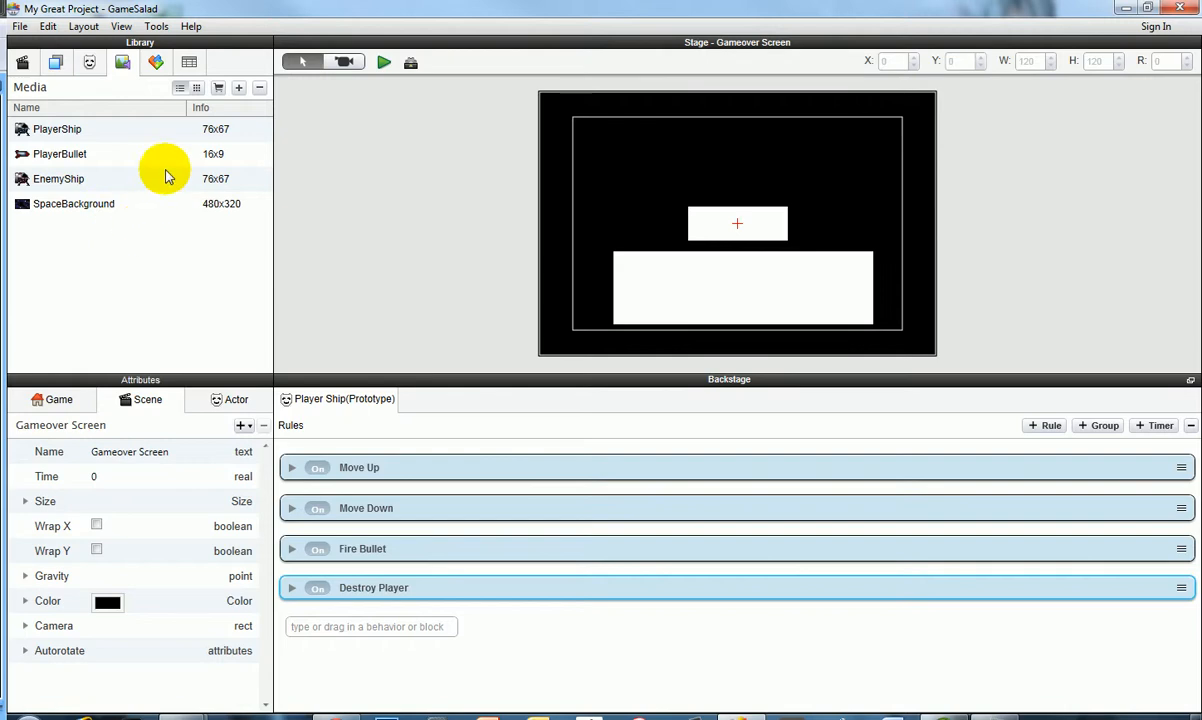
pyautogui.click(240, 88)
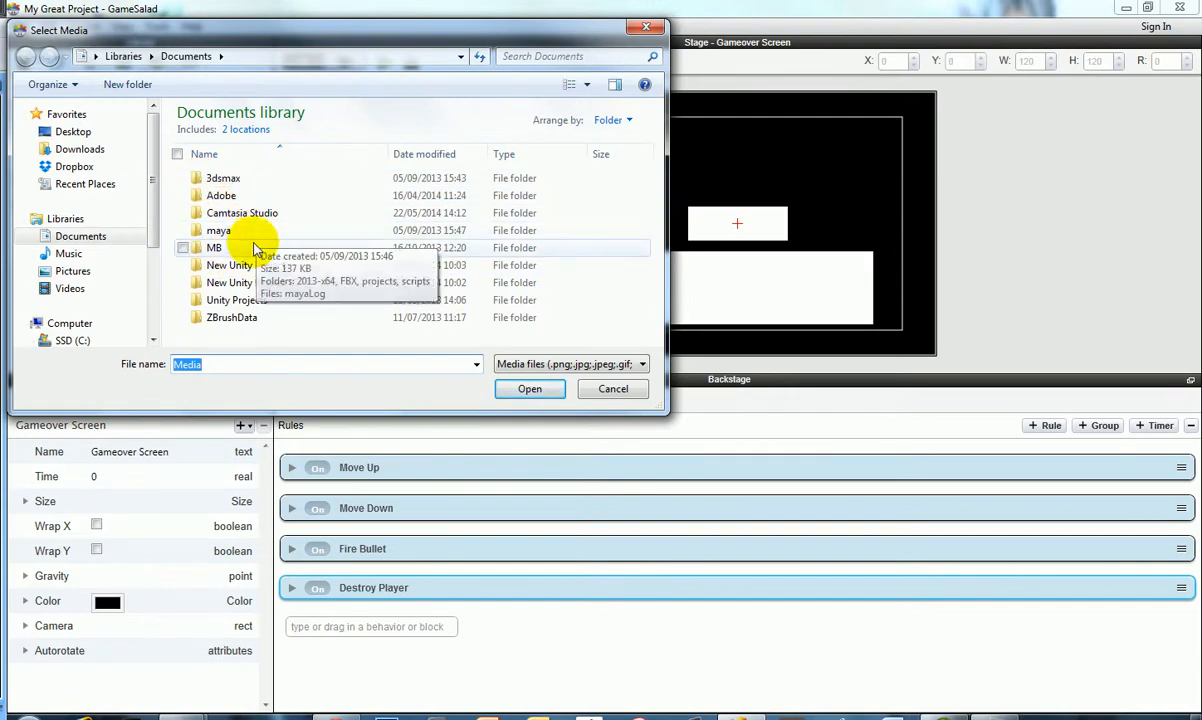
pyautogui.click(646, 27)
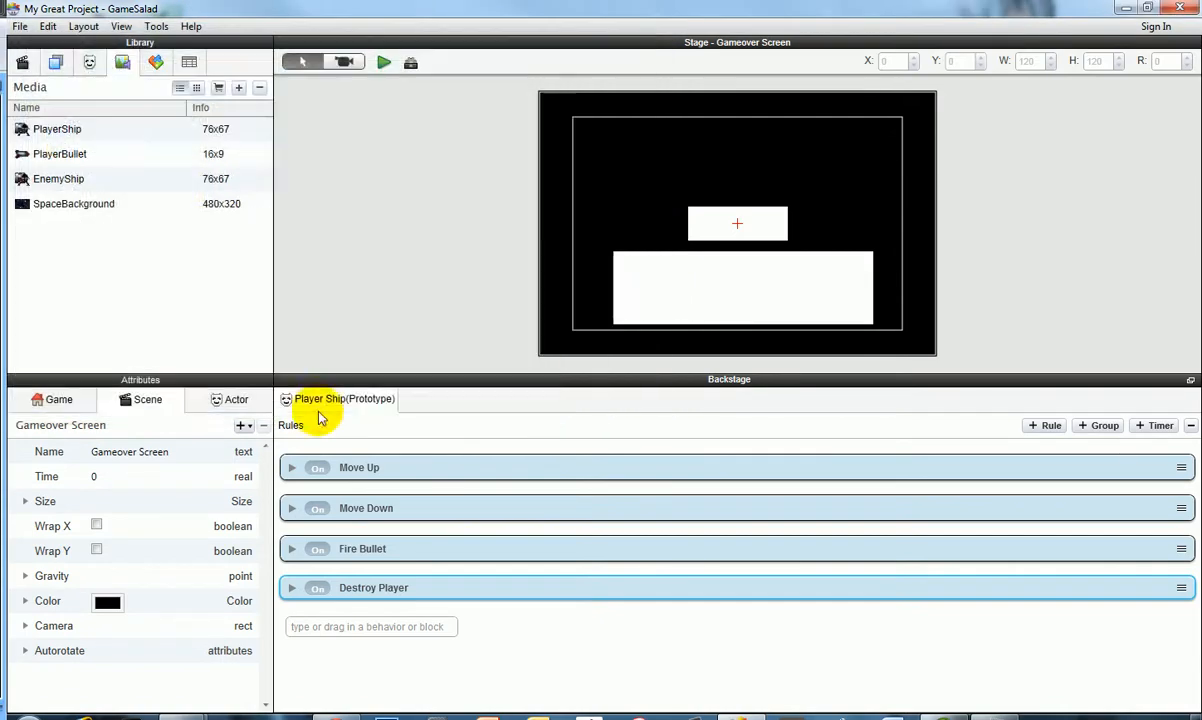
# Step: In Windows Explorer, inspect the EnemyShip, PlayerBullet, PlayerShip and SpaceBackground files in the 2D game Assets Images folder and select all four
pyautogui.moveTo(183, 710)
pyautogui.click(161, 653)
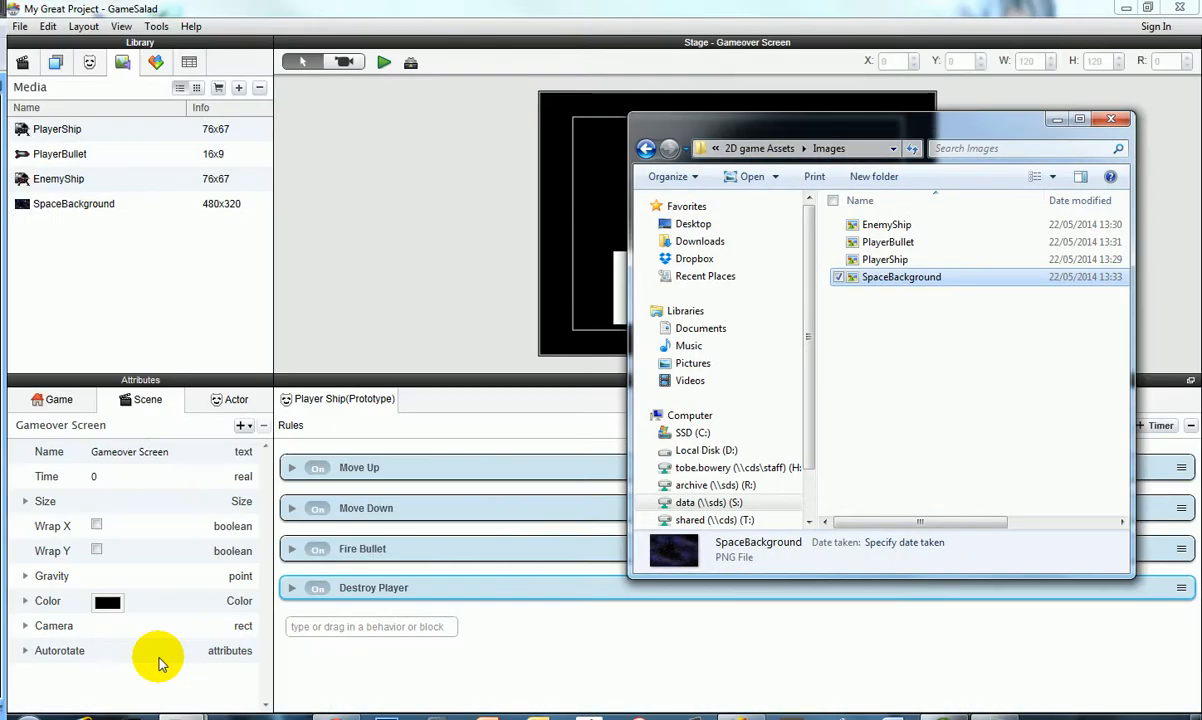
pyautogui.click(890, 226)
pyautogui.click(890, 243)
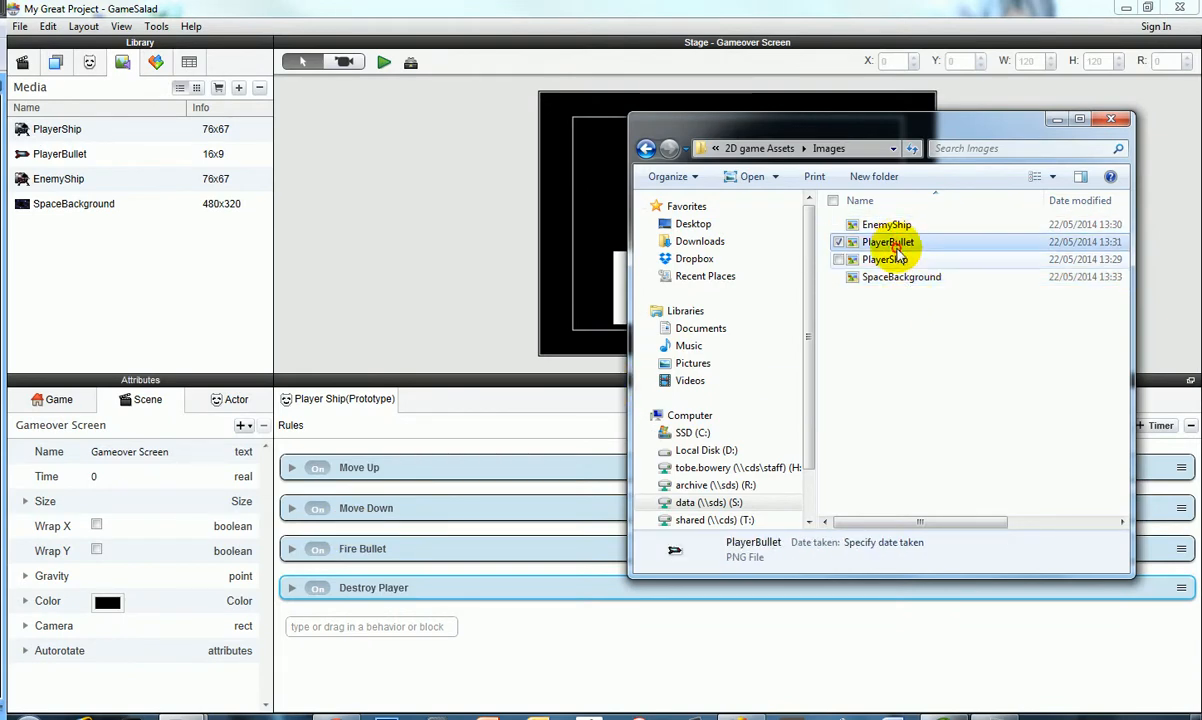
pyautogui.click(886, 261)
pyautogui.click(893, 278)
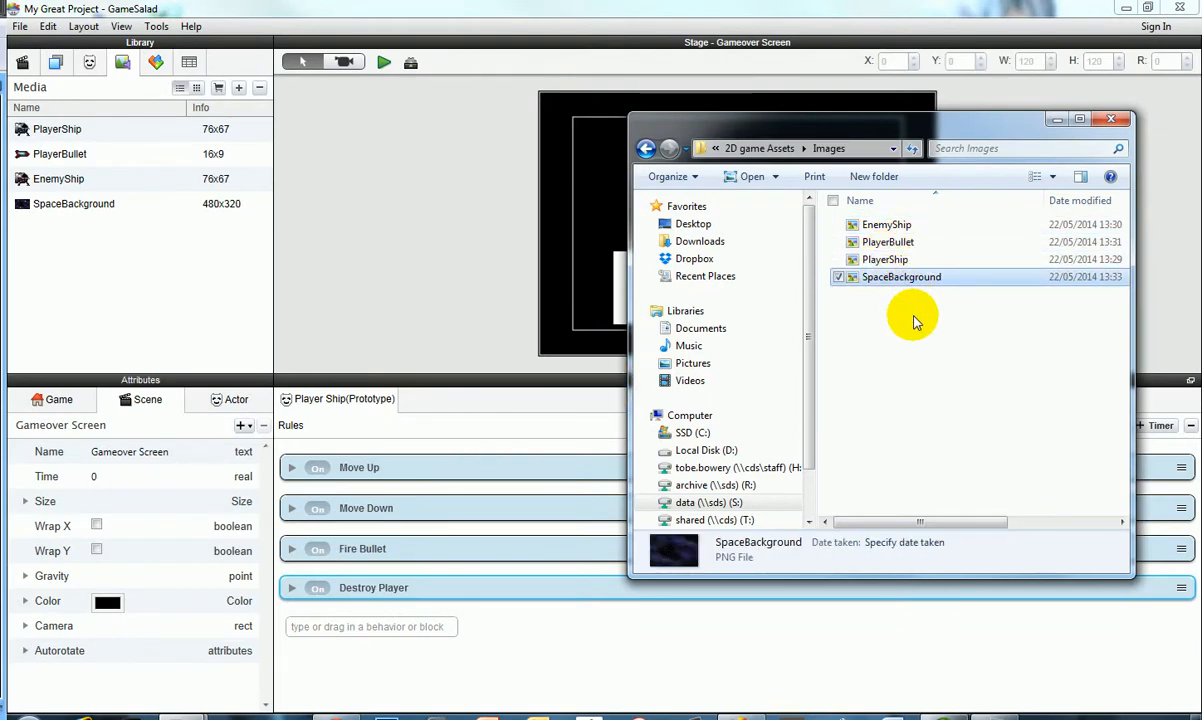
pyautogui.moveTo(912, 317); pyautogui.dragTo(172, 233)
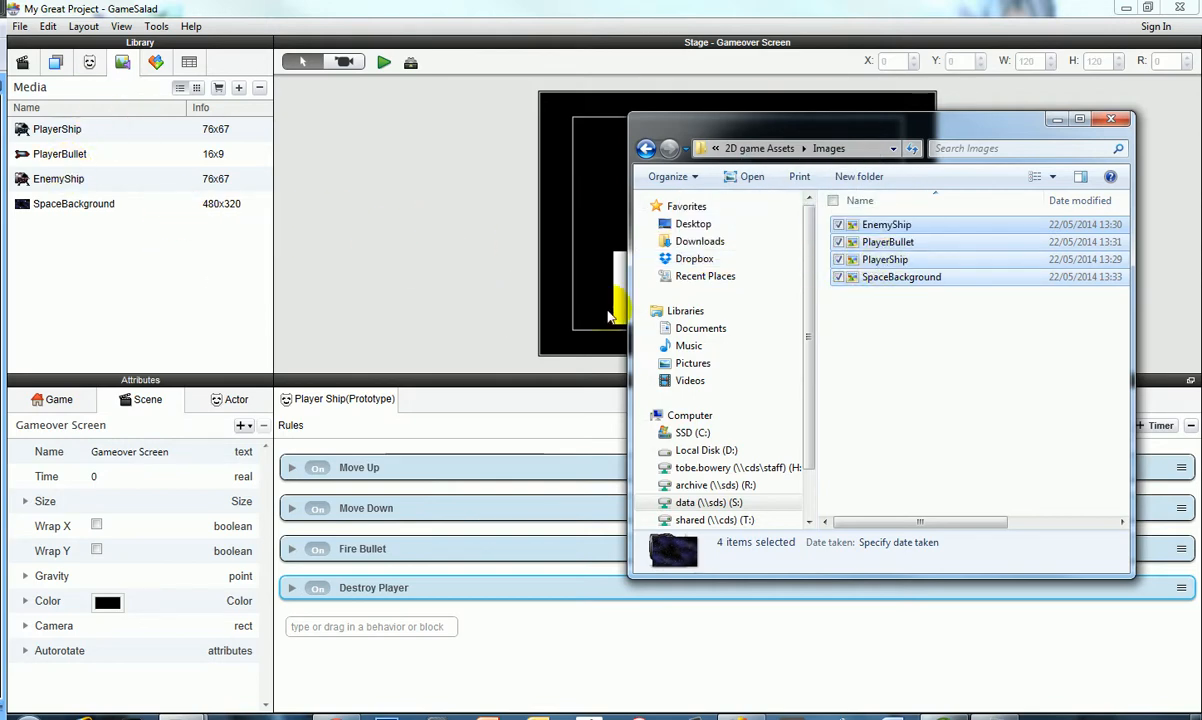
pyautogui.click(1057, 120)
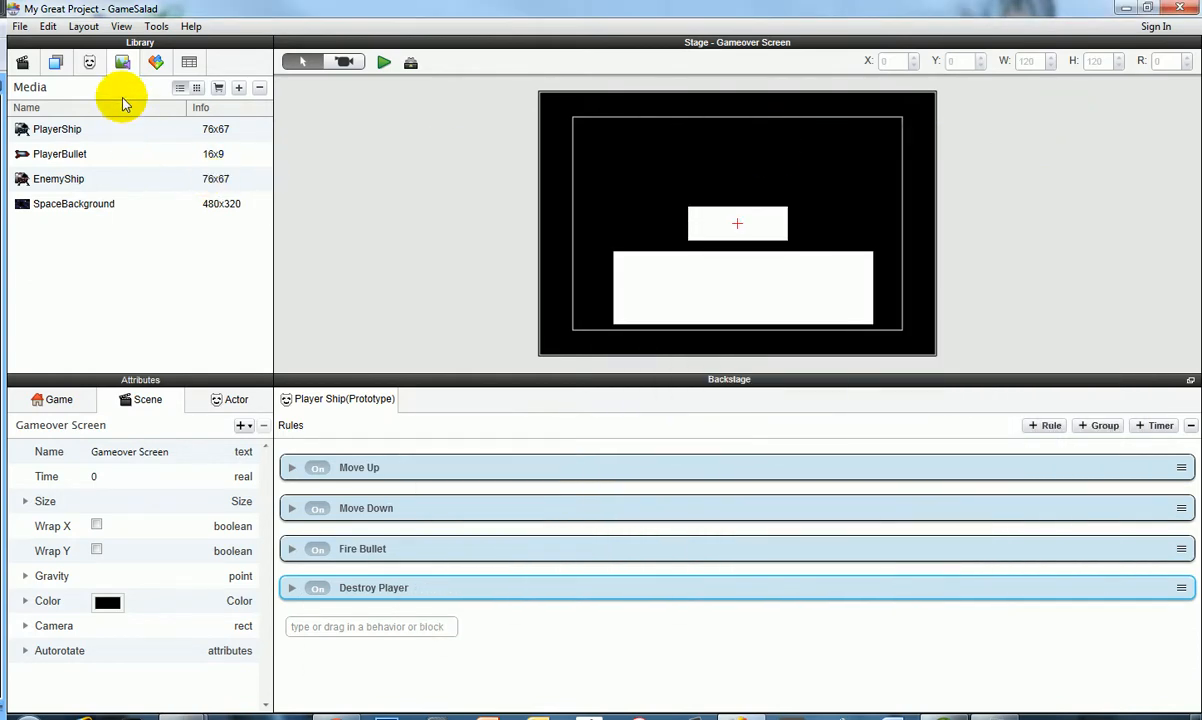
# Step: Open the Level 1 scene and assign the PlayerShip image to the Player Ship actor
pyautogui.click(22, 62)
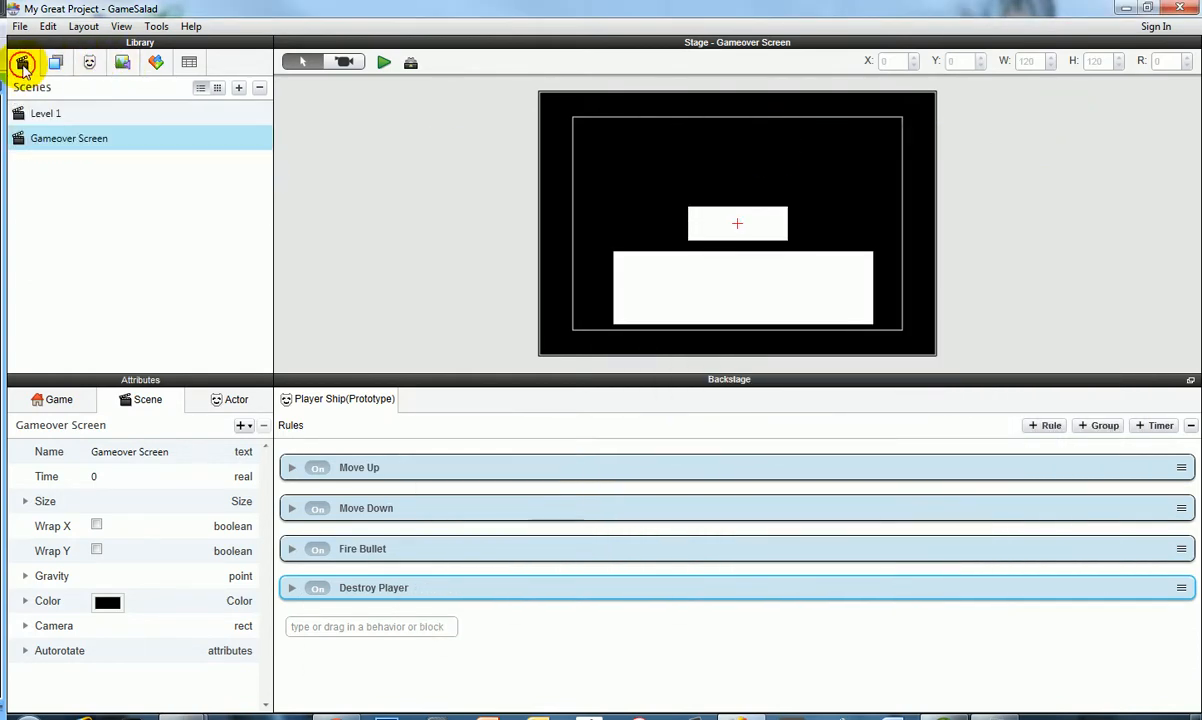
pyautogui.click(68, 121)
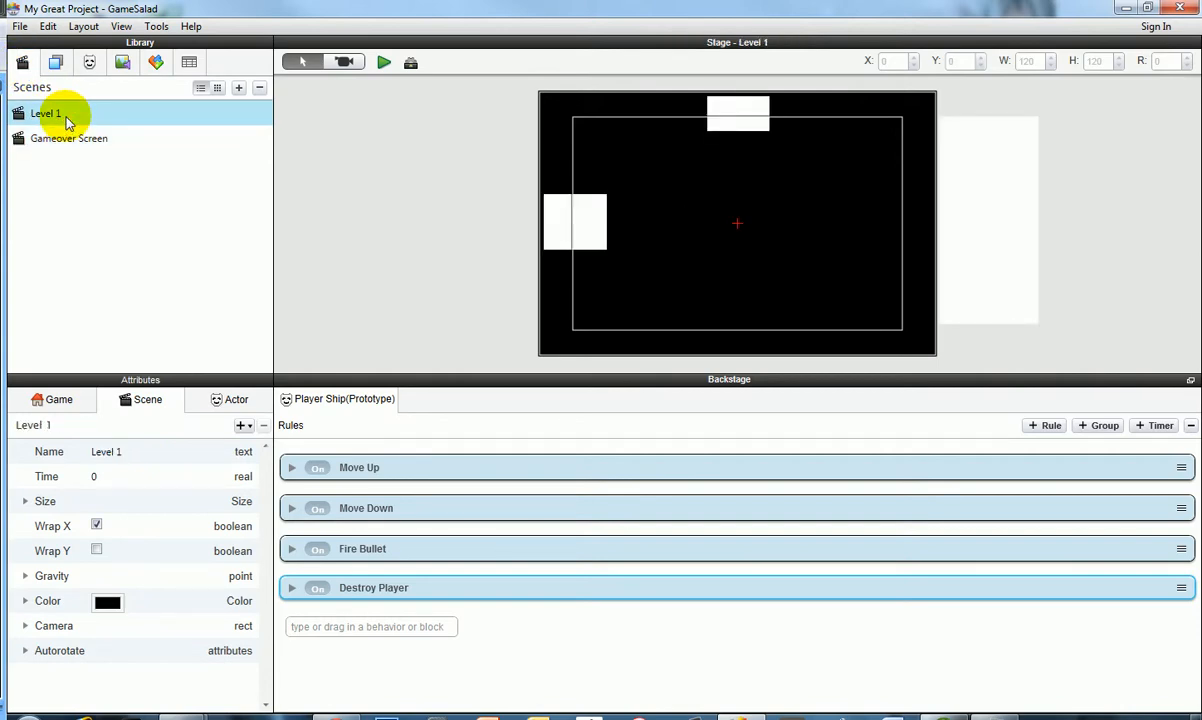
pyautogui.click(94, 63)
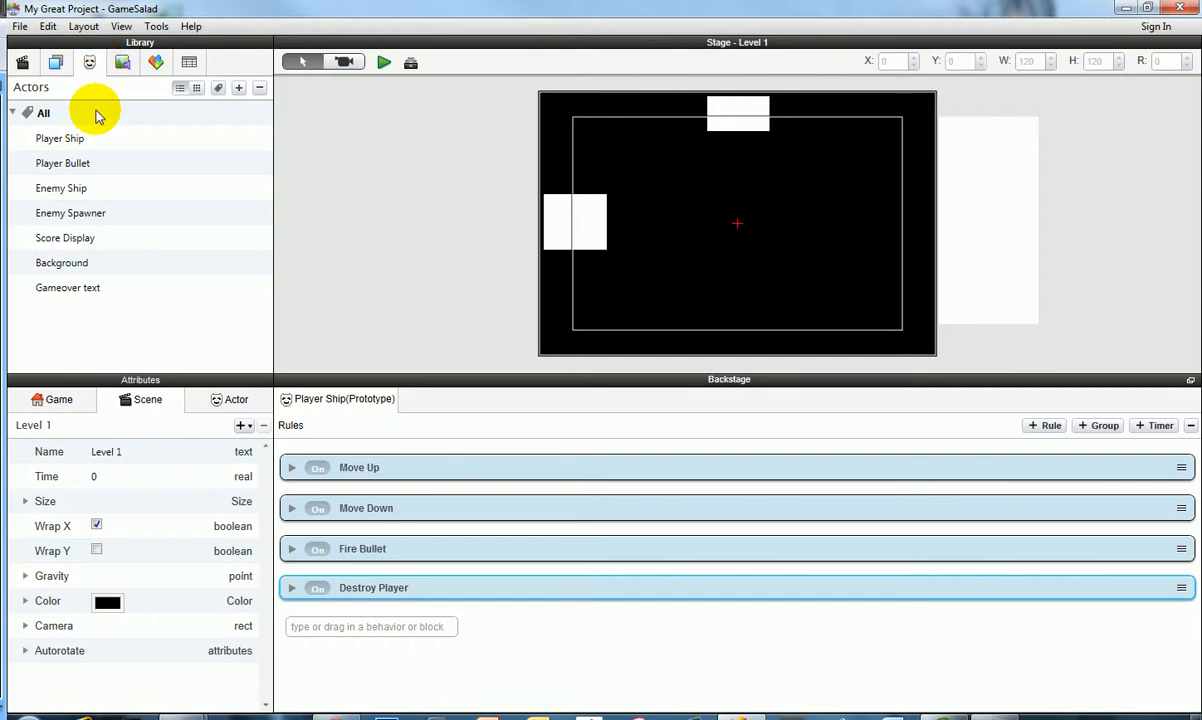
pyautogui.click(79, 141)
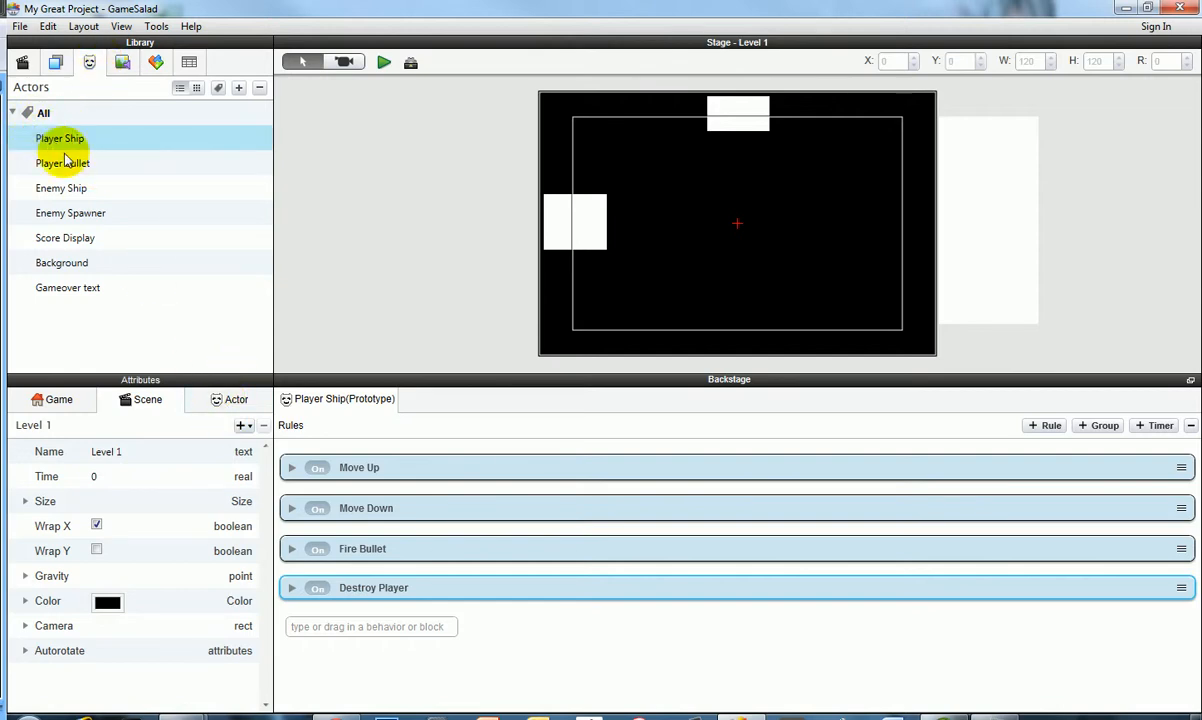
pyautogui.click(221, 398)
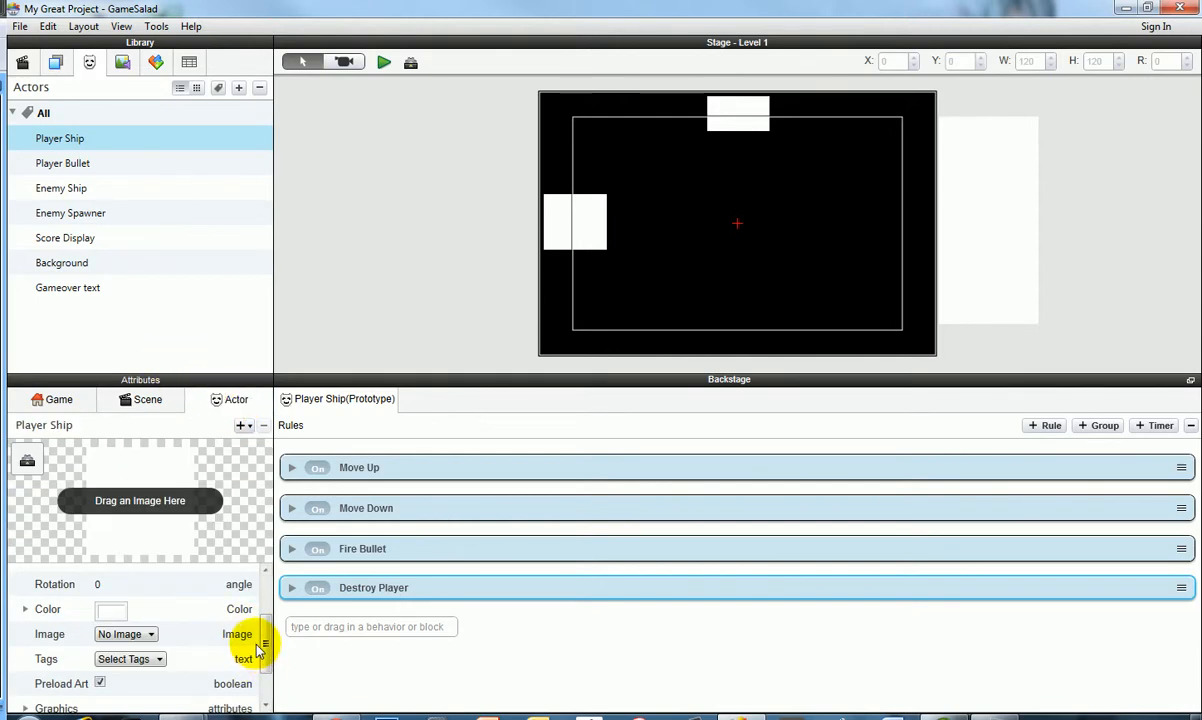
pyautogui.moveTo(268, 636); pyautogui.dragTo(265, 645)
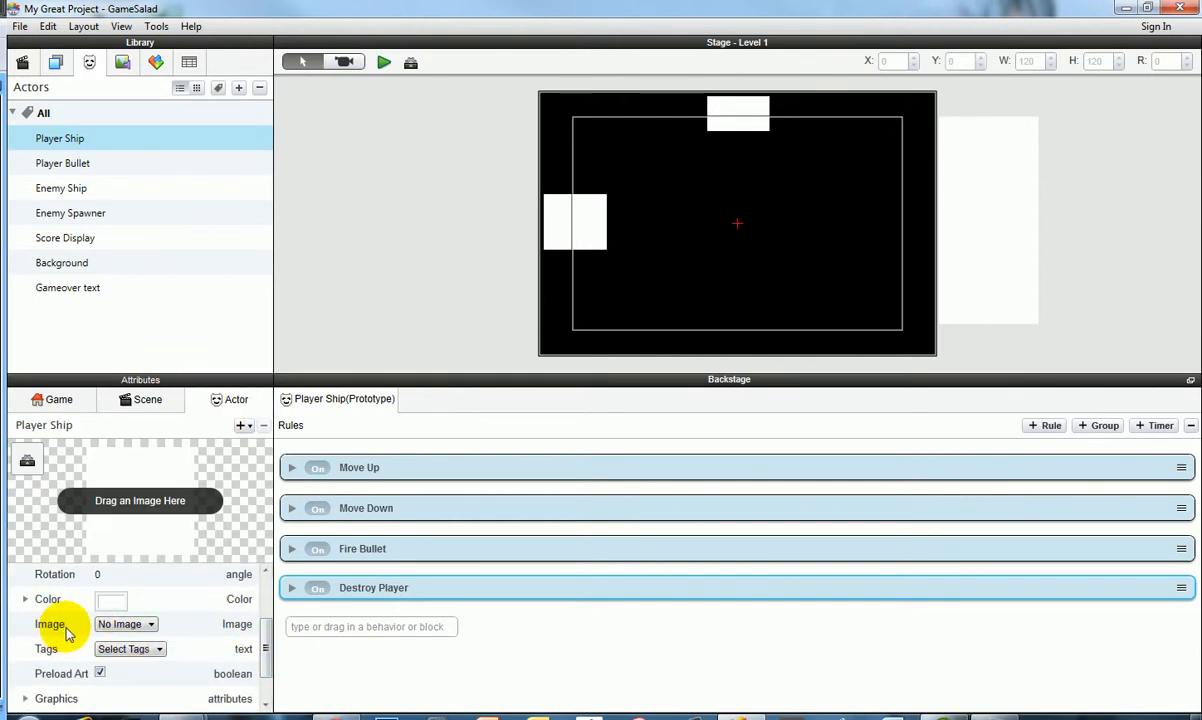
pyautogui.click(142, 628)
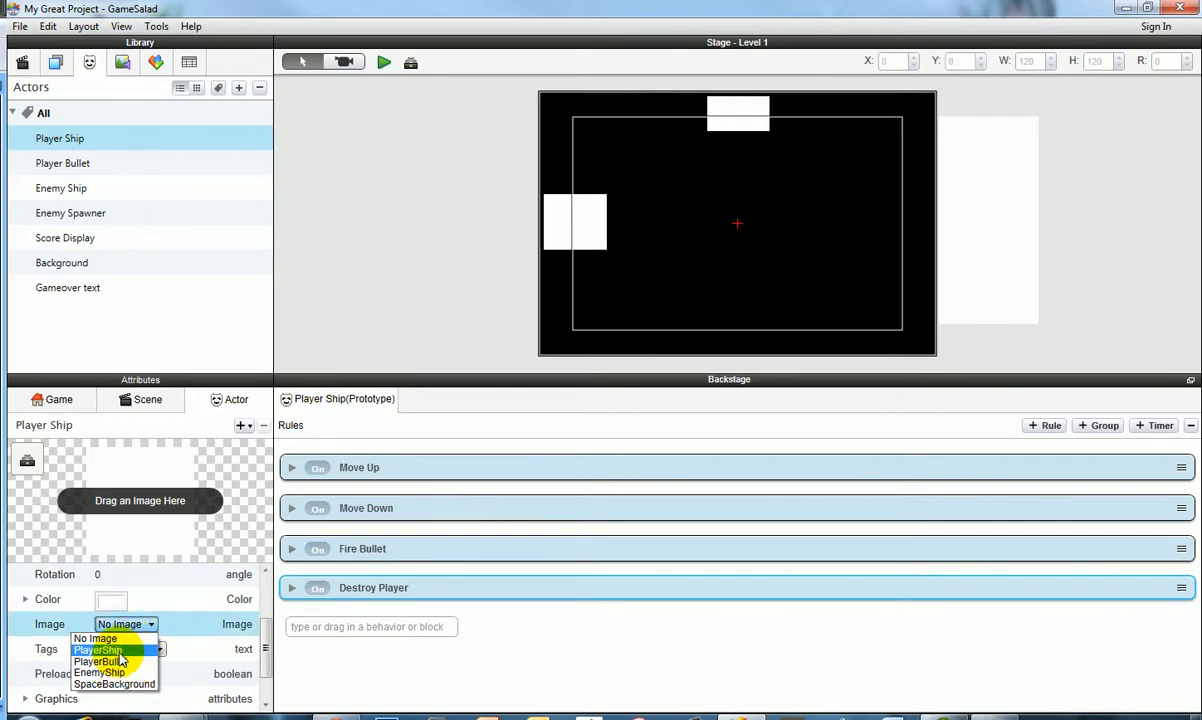
pyautogui.click(117, 651)
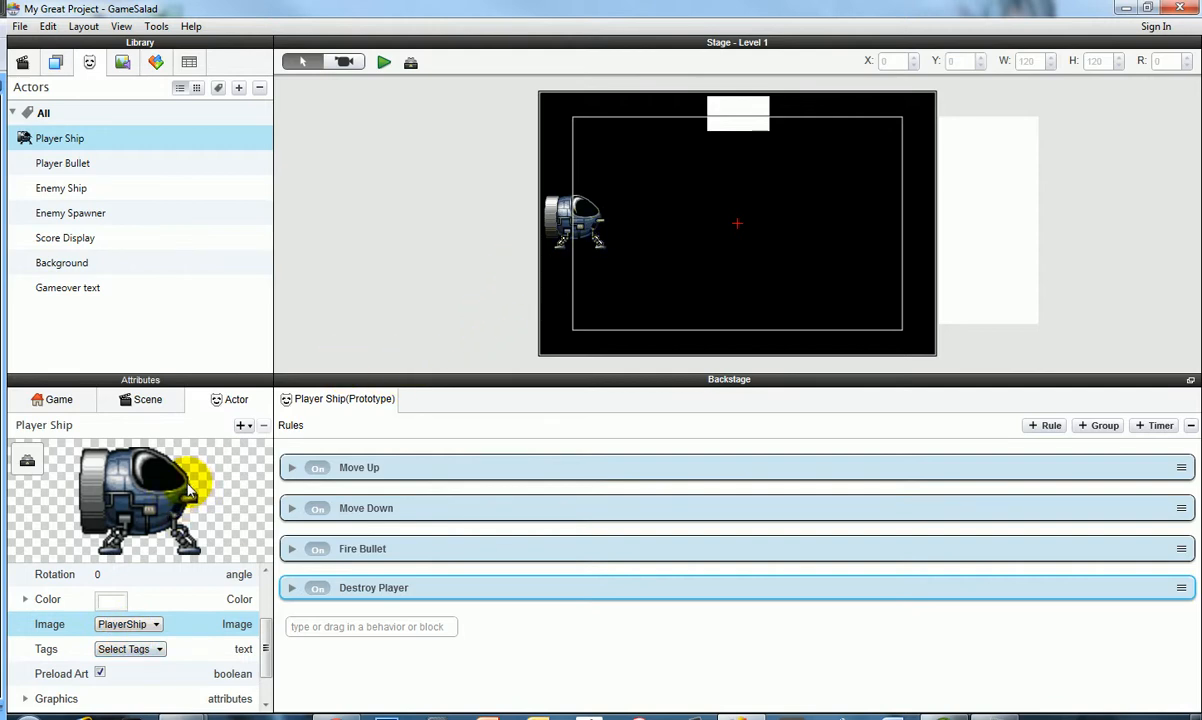
# Step: Assign the PlayerBullet image to the Player Bullet actor
pyautogui.click(98, 166)
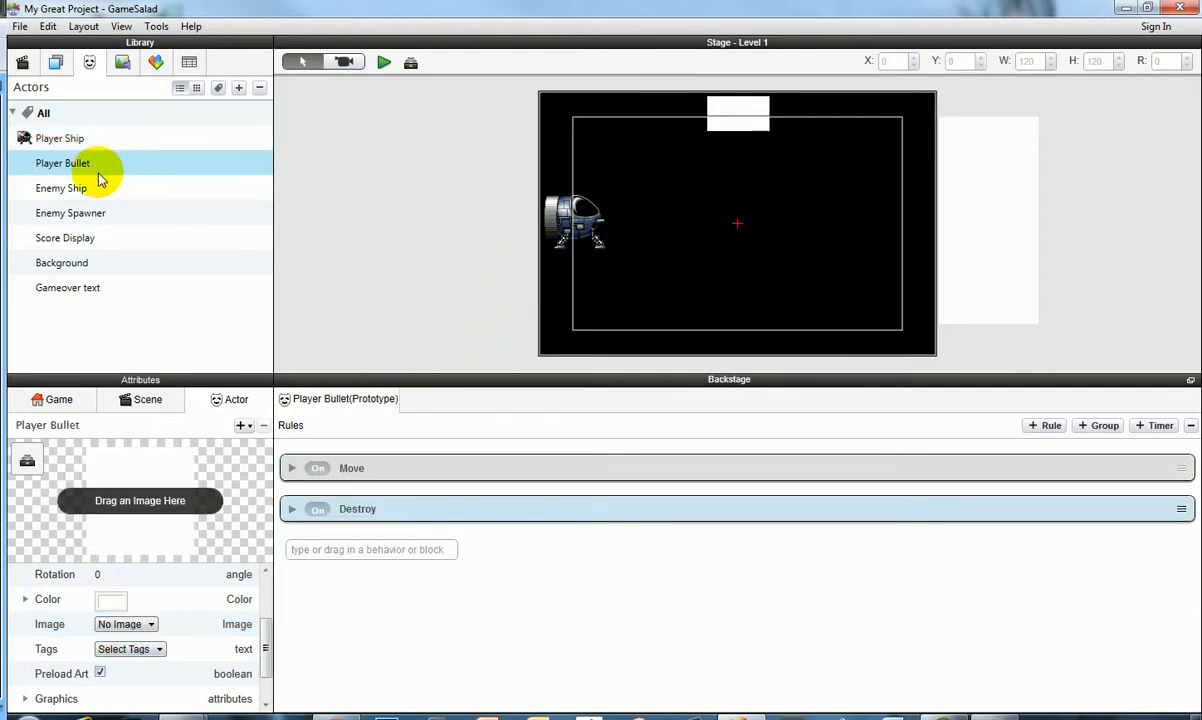
pyautogui.click(128, 626)
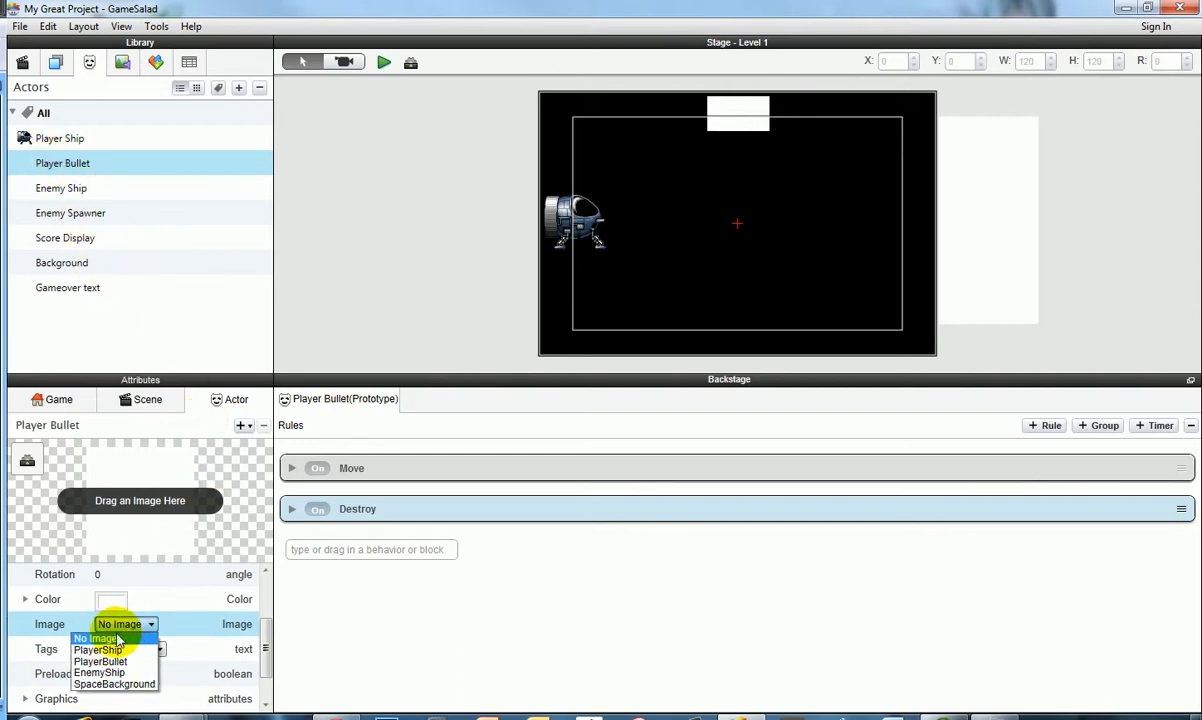
pyautogui.click(112, 661)
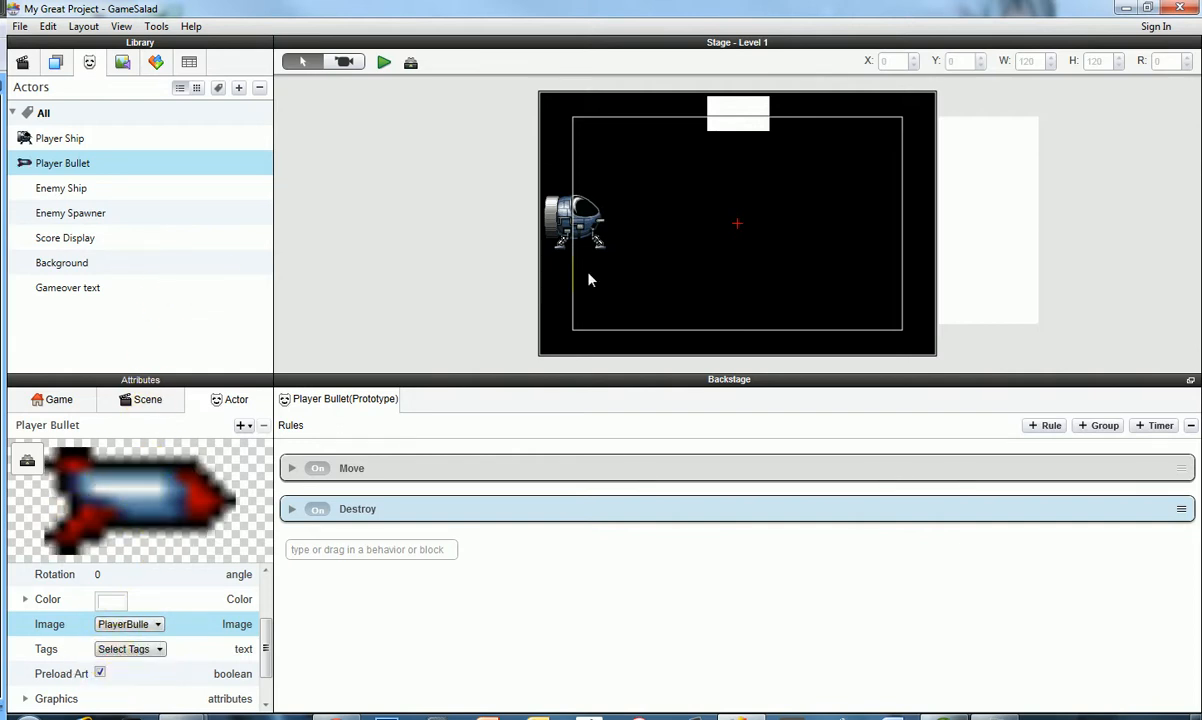
# Step: Assign the EnemyShip image to the Enemy Ship actor
pyautogui.click(86, 192)
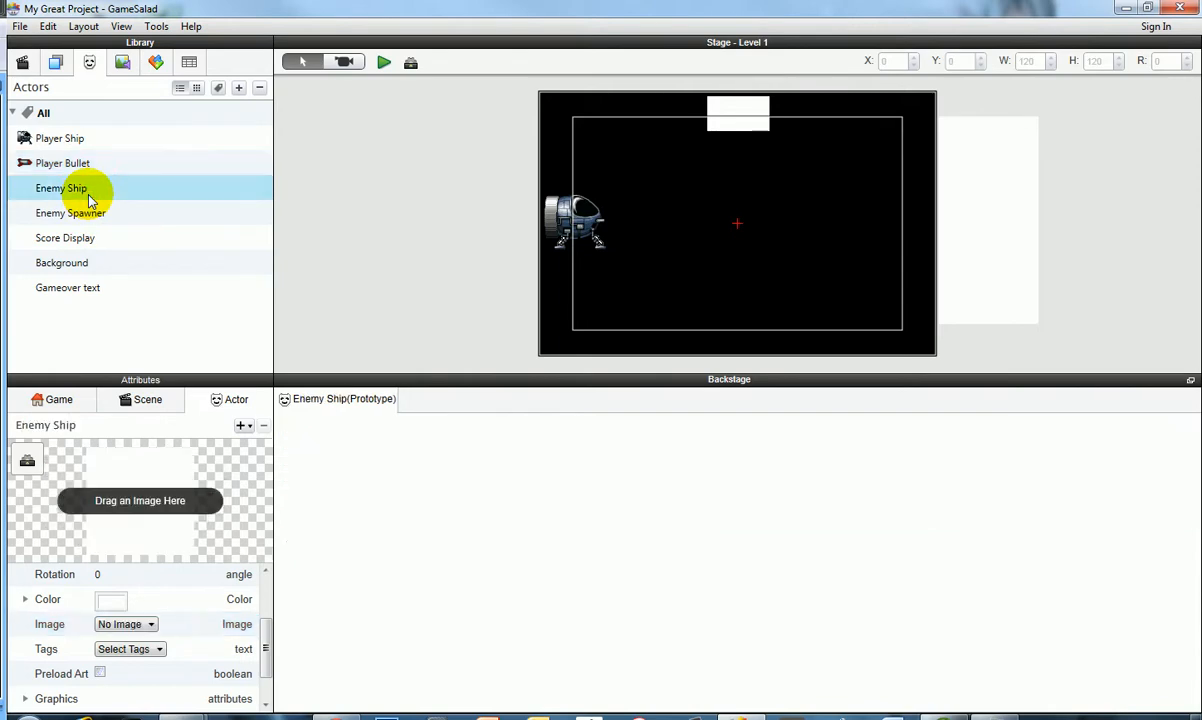
pyautogui.click(125, 625)
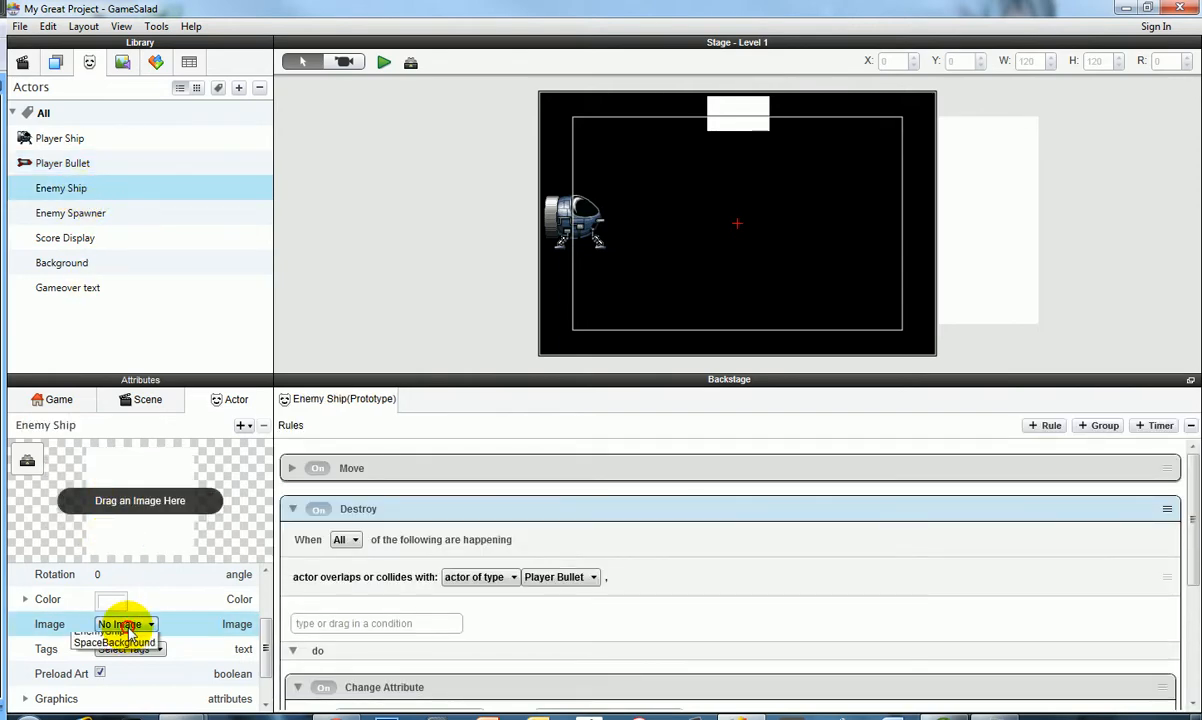
pyautogui.click(114, 674)
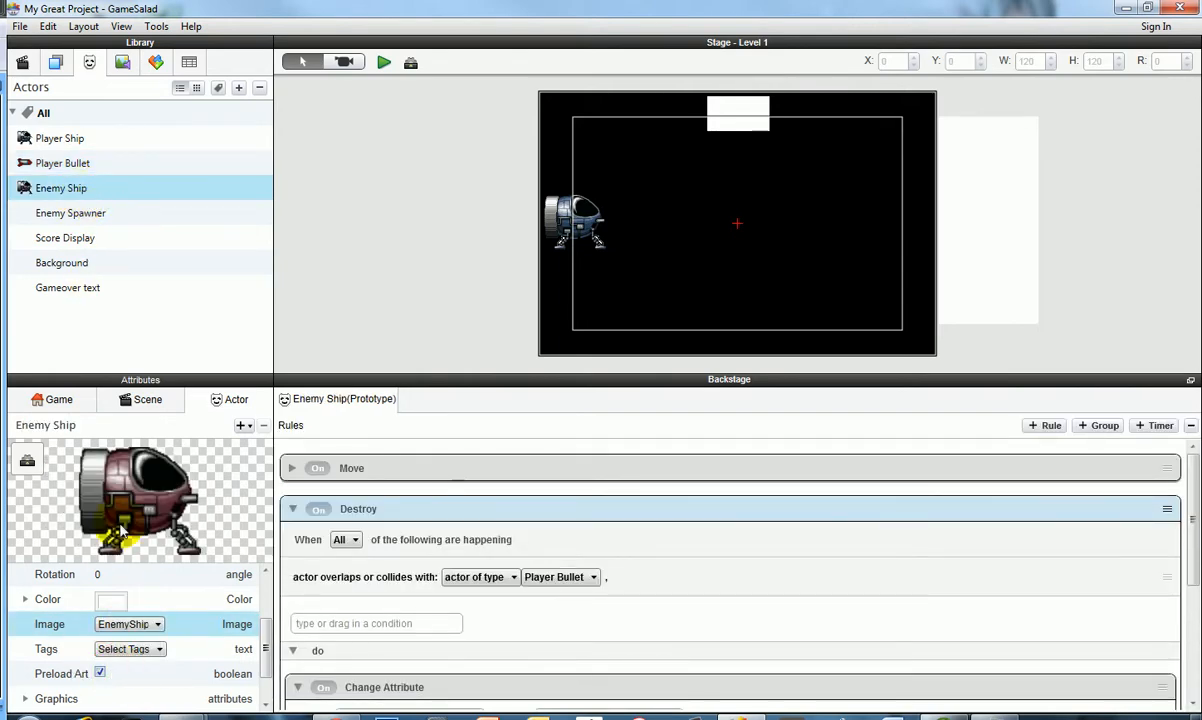
# Step: Check the Background actor's size attributes and assign the SpaceBackground image to it
pyautogui.click(80, 263)
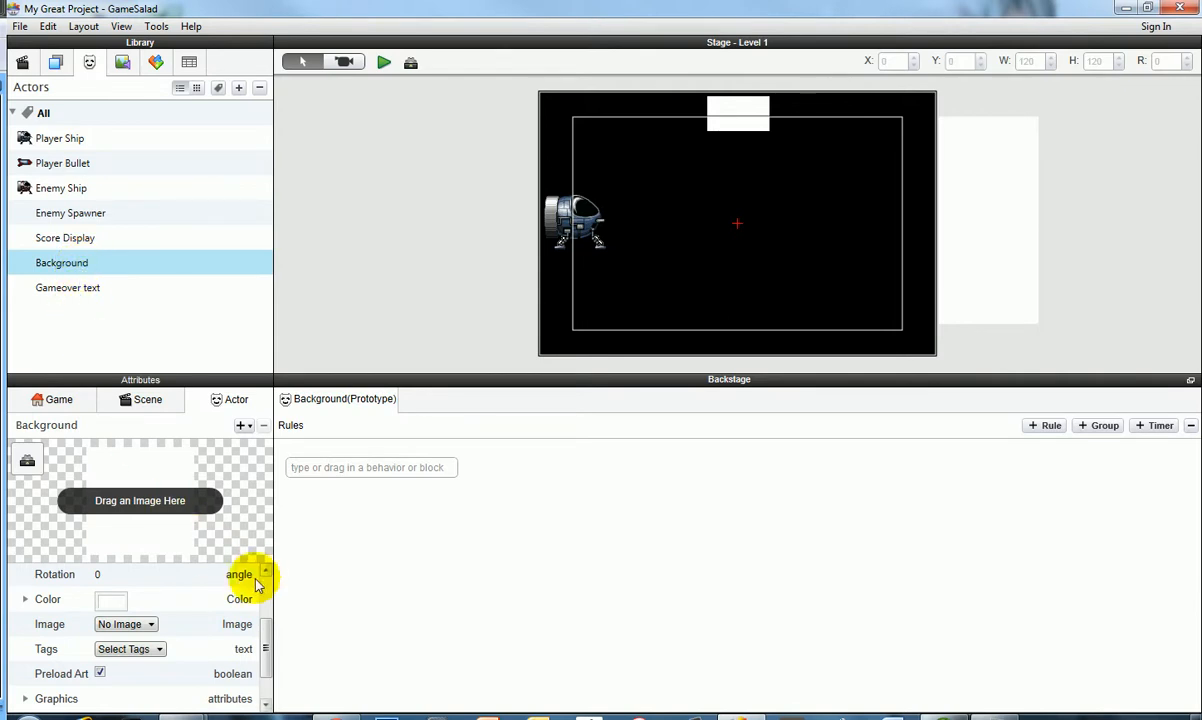
pyautogui.moveTo(266, 622); pyautogui.dragTo(266, 585)
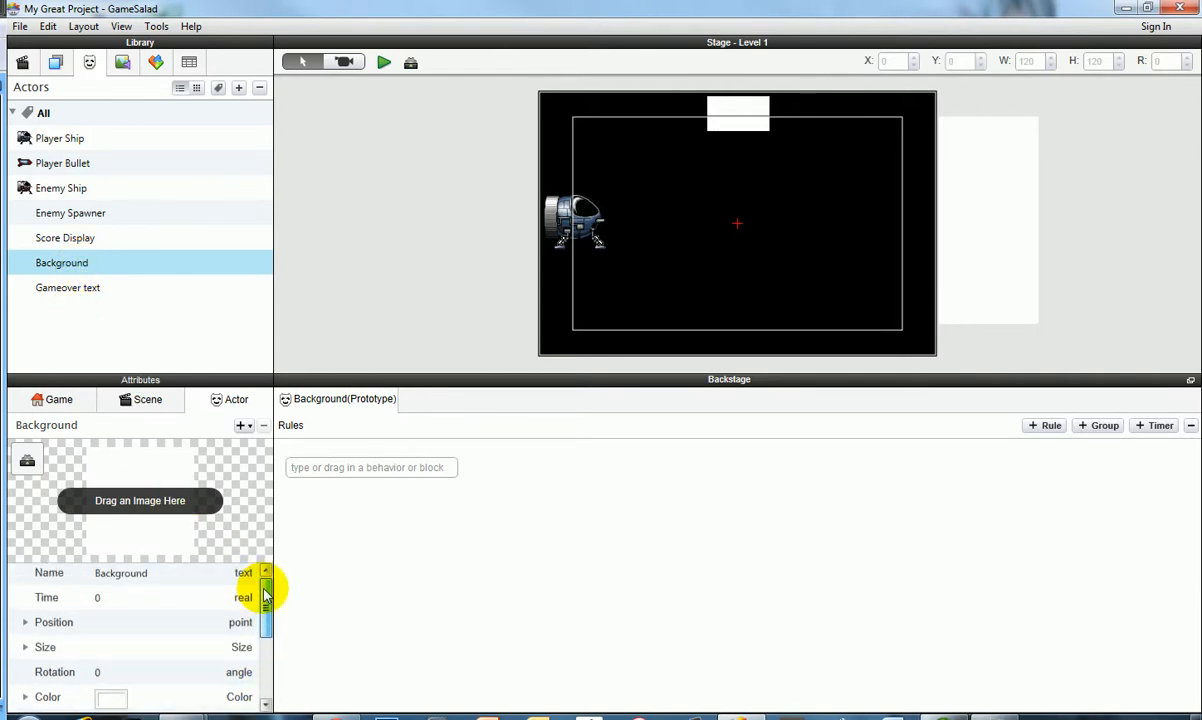
pyautogui.click(25, 647)
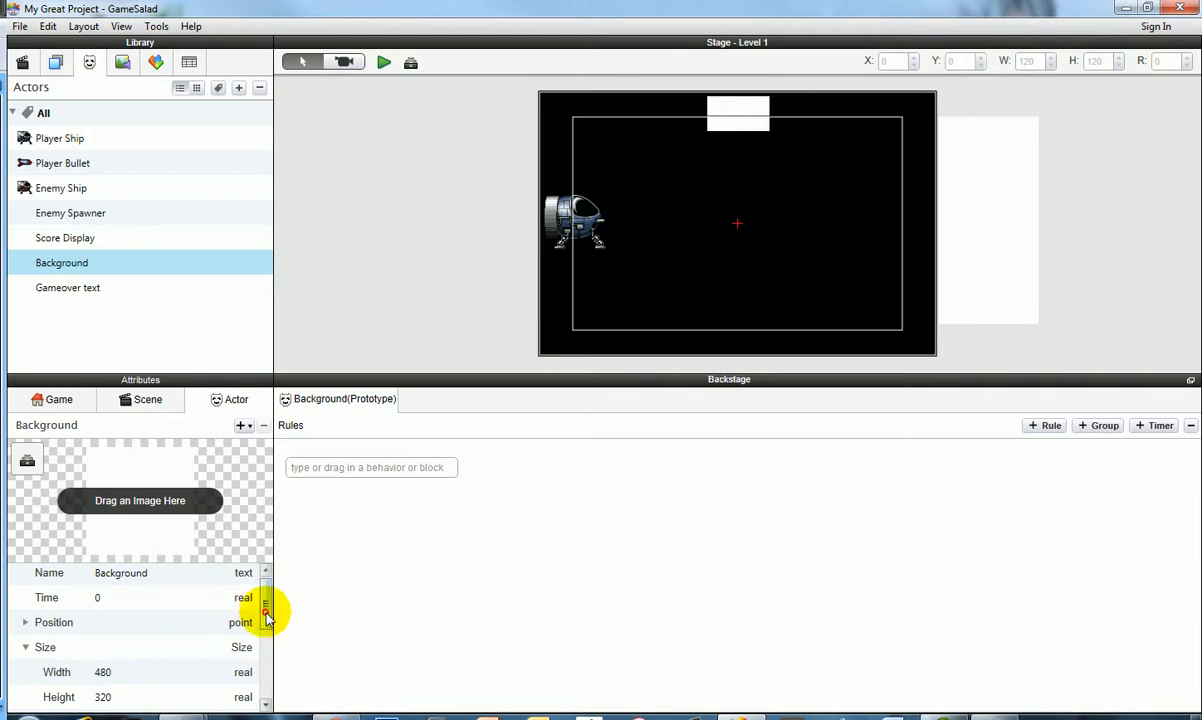
pyautogui.moveTo(266, 613); pyautogui.dragTo(268, 645)
pyautogui.click(138, 647)
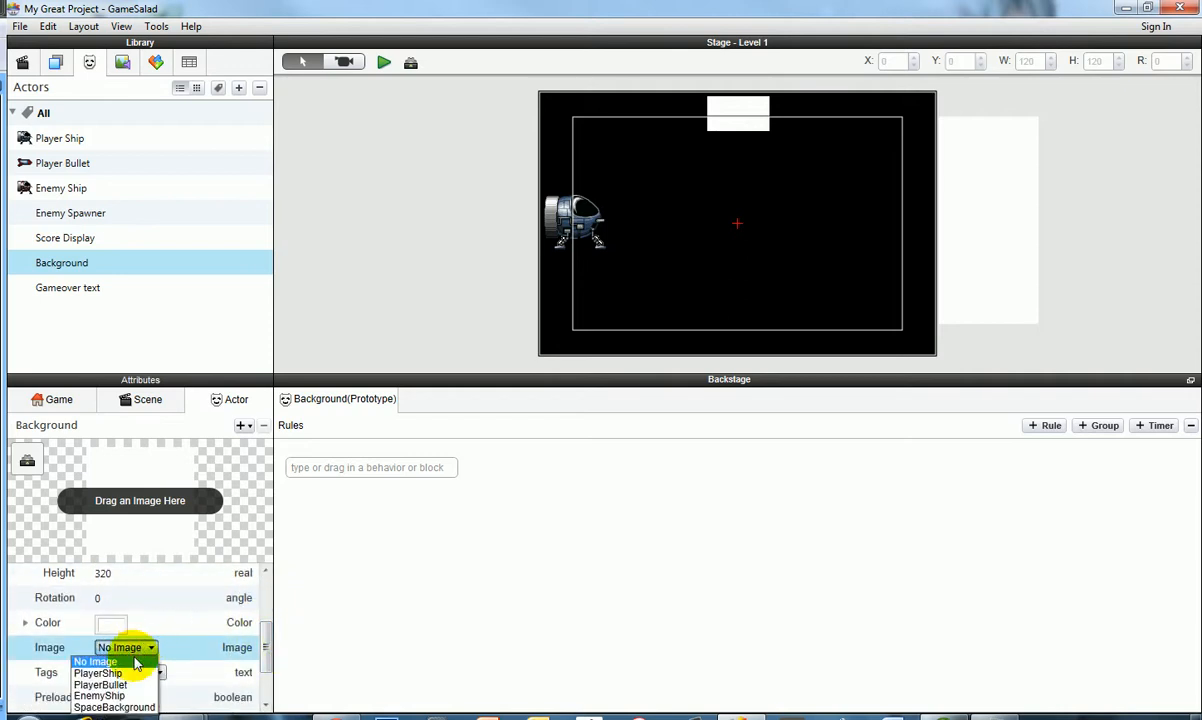
pyautogui.click(114, 706)
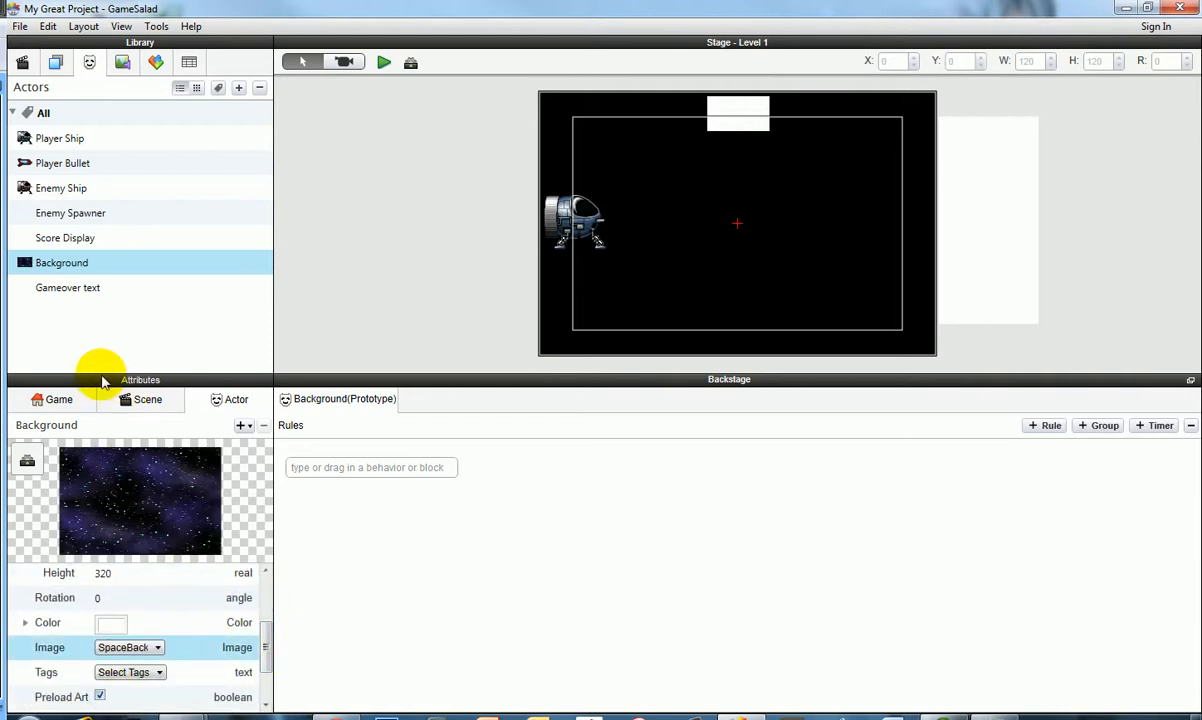
# Step: Place the Background actor in the Level 1 scene at about X 242, Y 138 and send it to the back
pyautogui.moveTo(50, 263); pyautogui.dragTo(735, 243)
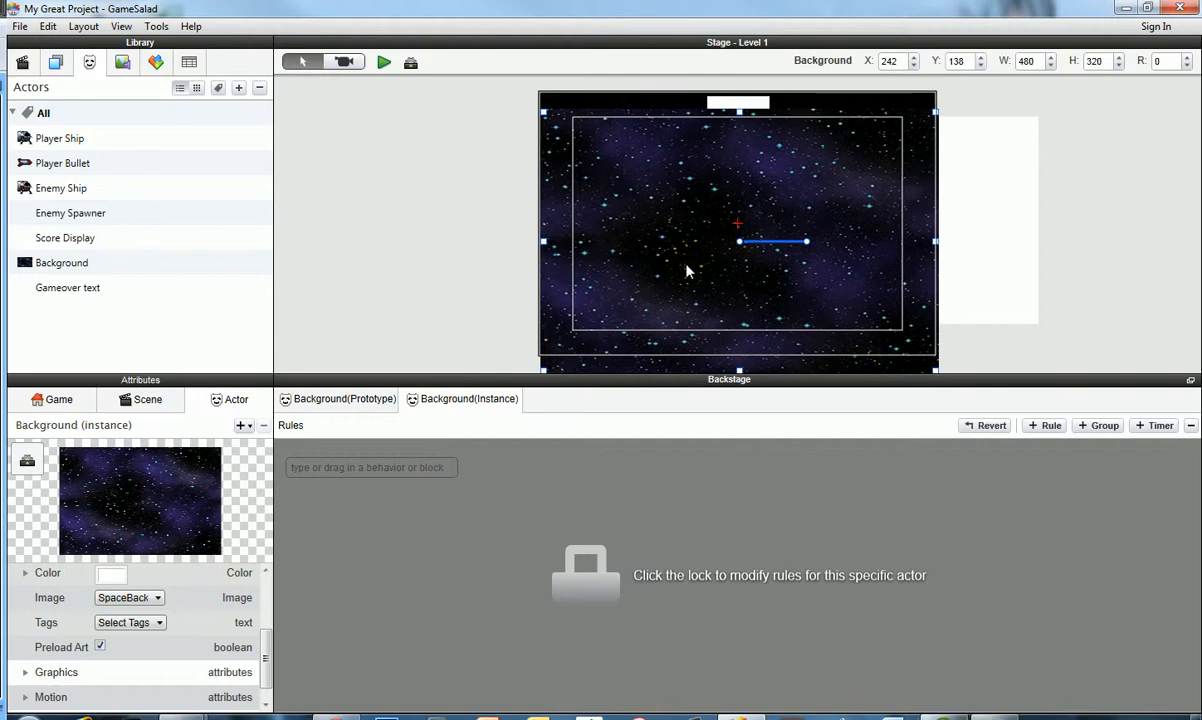
pyautogui.rightClick(658, 242)
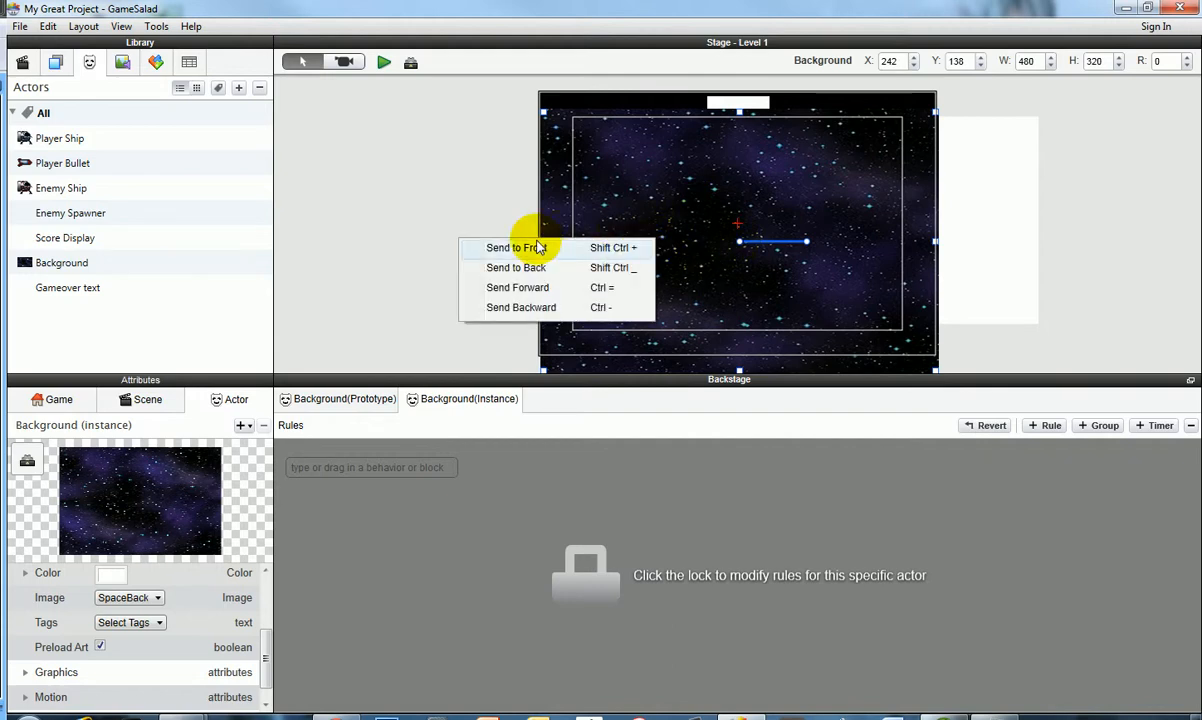
pyautogui.click(518, 268)
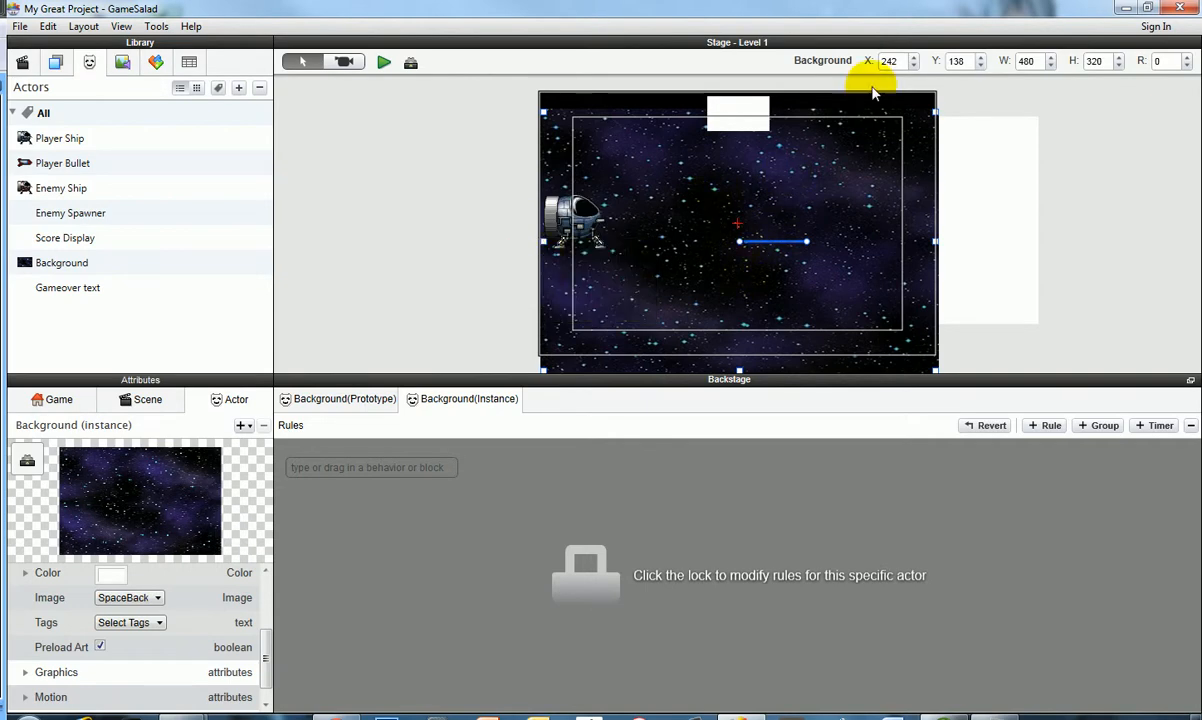
# Step: Center the Level 1 background instance by setting its position to X 240 and Y 160
pyautogui.moveTo(899, 62); pyautogui.dragTo(876, 63)
pyautogui.write('240')
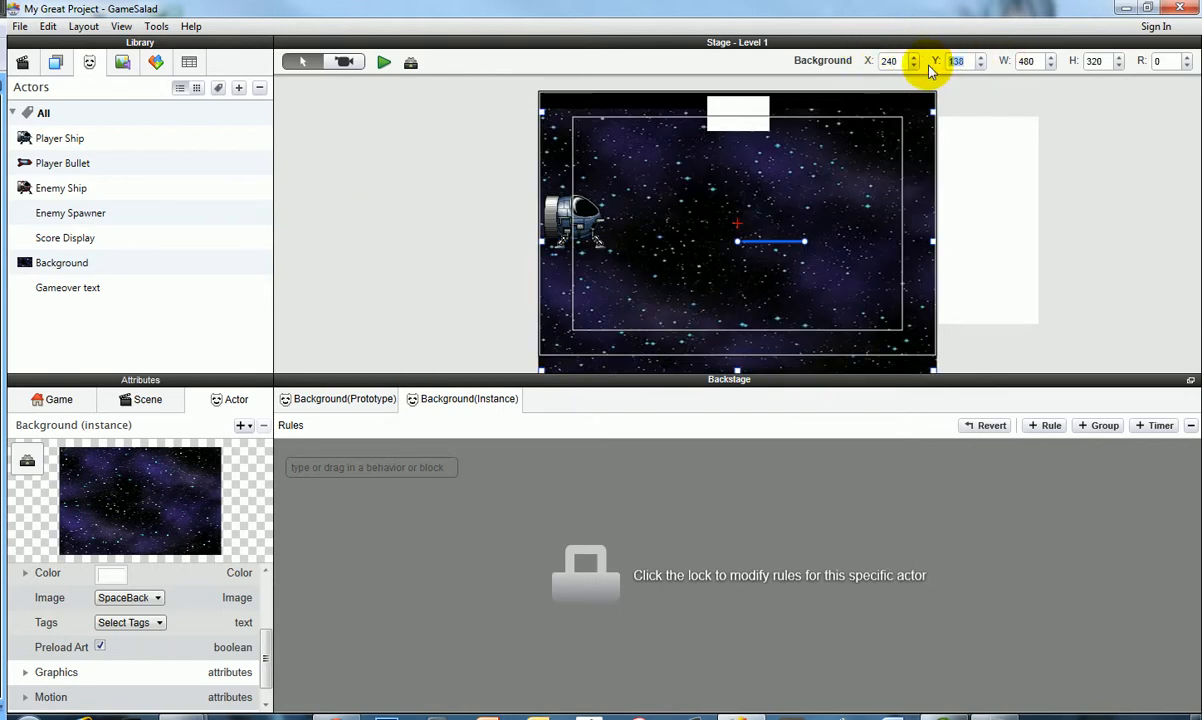
pyautogui.write('160')
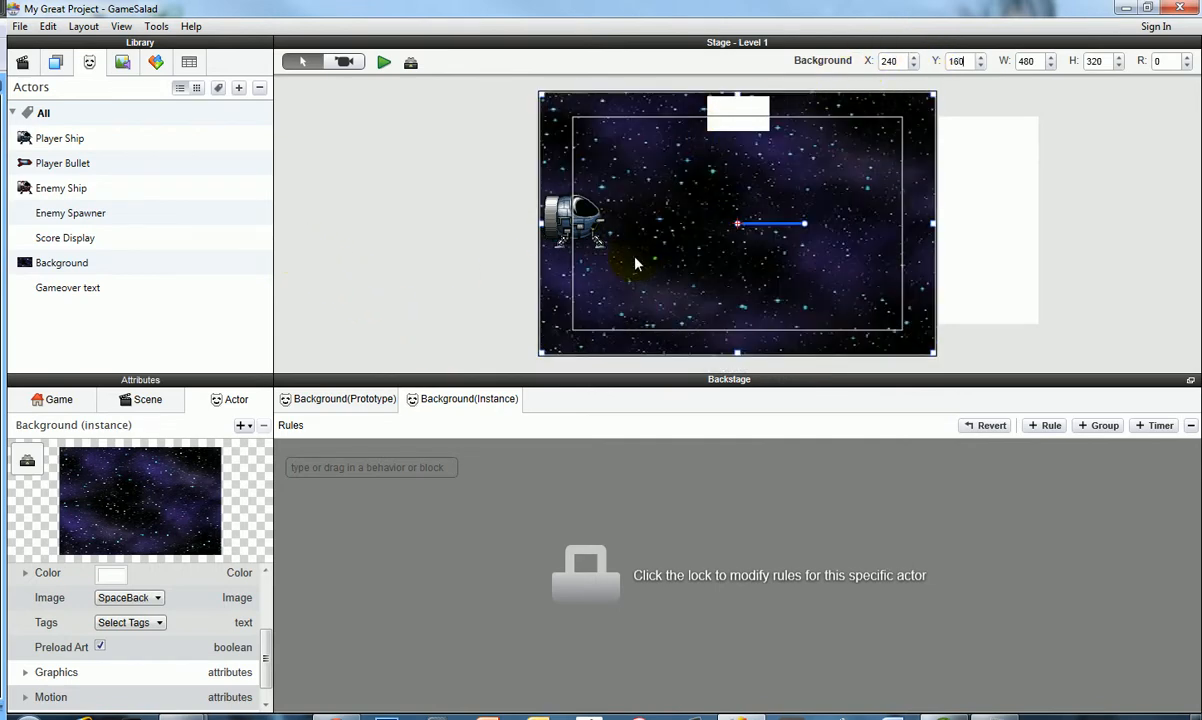
# Step: Place the Background actor in the Gameover Screen scene at about X 190, Y 172 and send it to the back
pyautogui.click(22, 63)
pyautogui.click(52, 138)
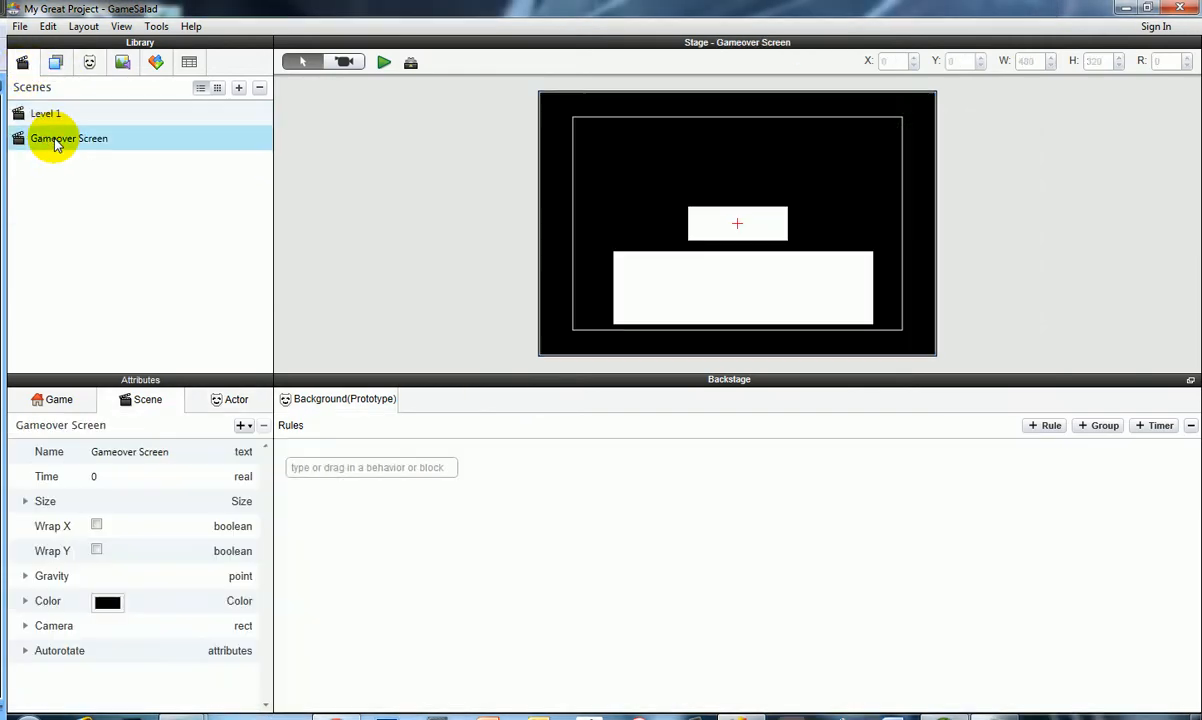
pyautogui.click(89, 64)
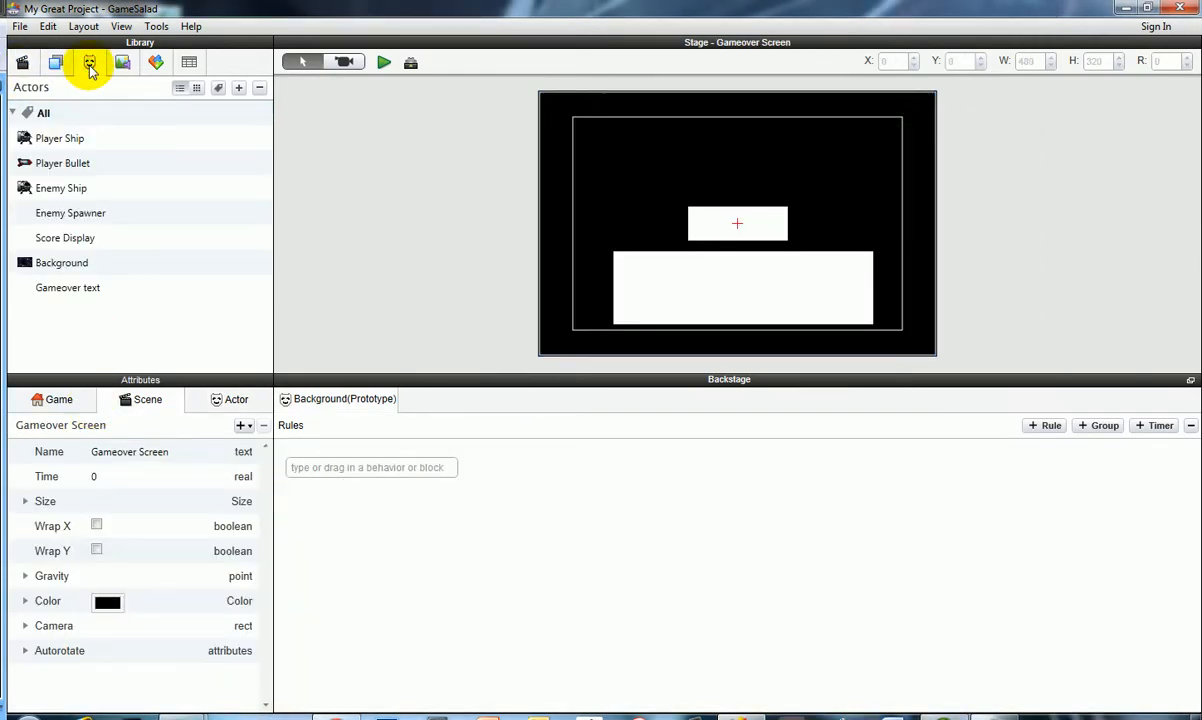
pyautogui.moveTo(75, 262); pyautogui.dragTo(700, 187)
pyautogui.rightClick(685, 188)
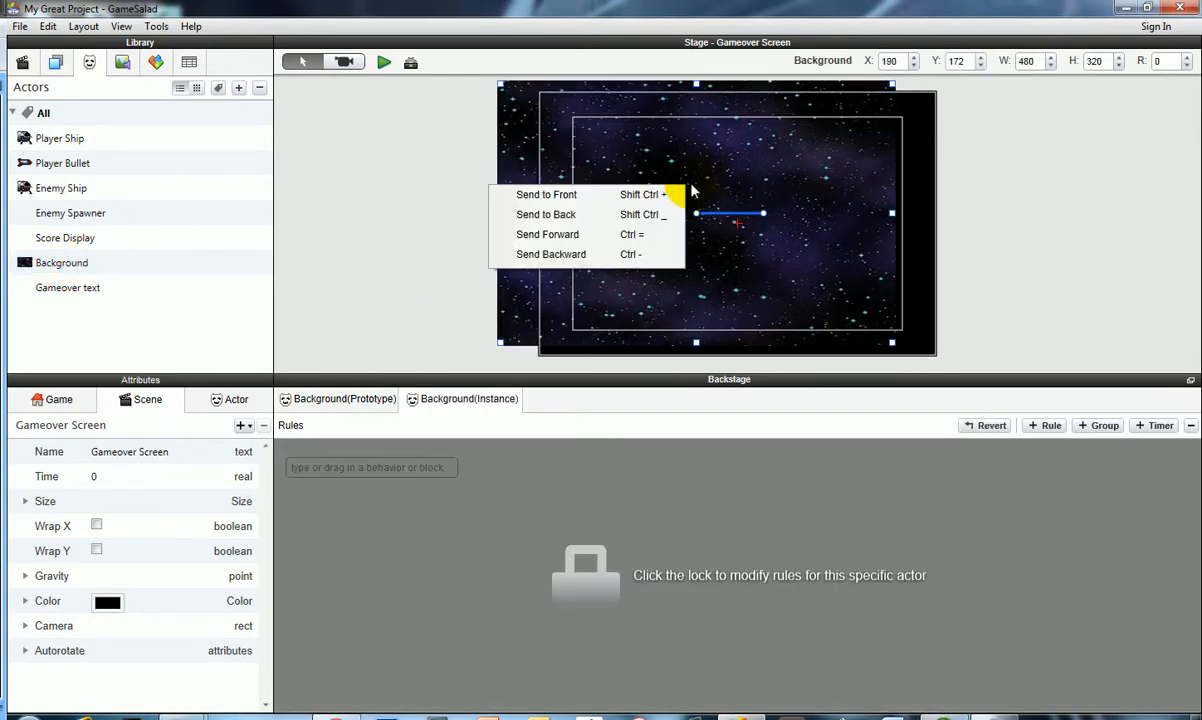
pyautogui.click(594, 215)
pyautogui.click(845, 165)
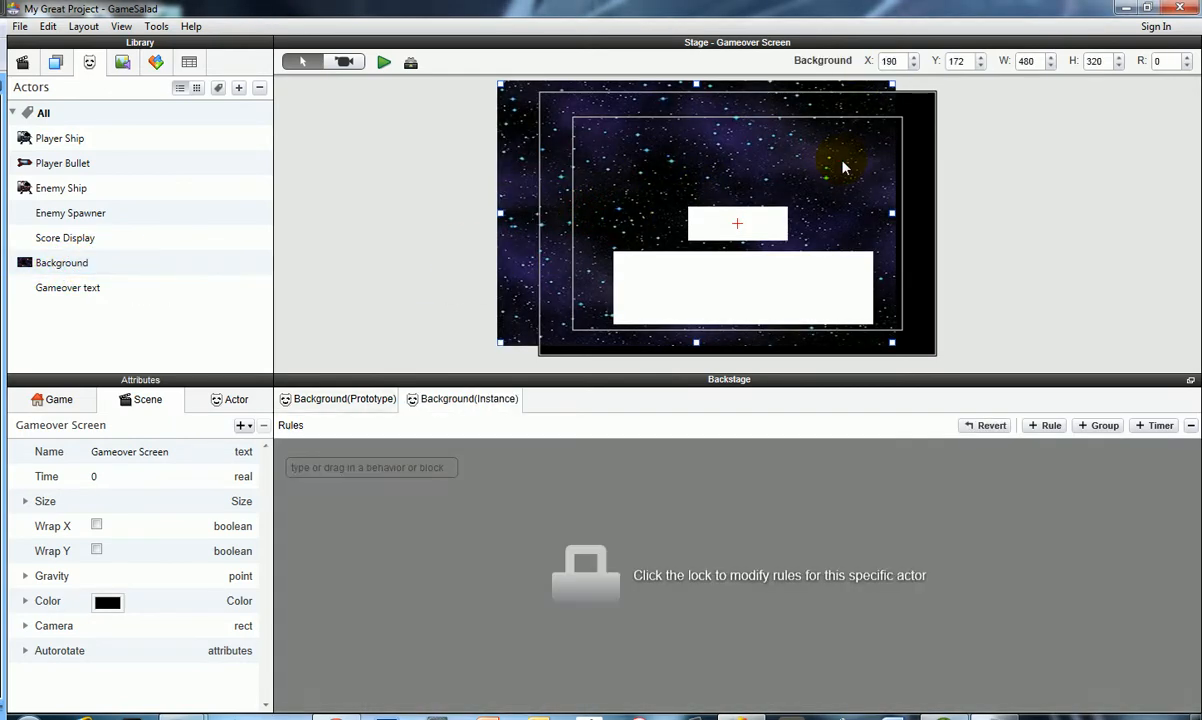
# Step: Center the Gameover Screen's background instance by setting its position to X 240 and Y 160
pyautogui.click(889, 61)
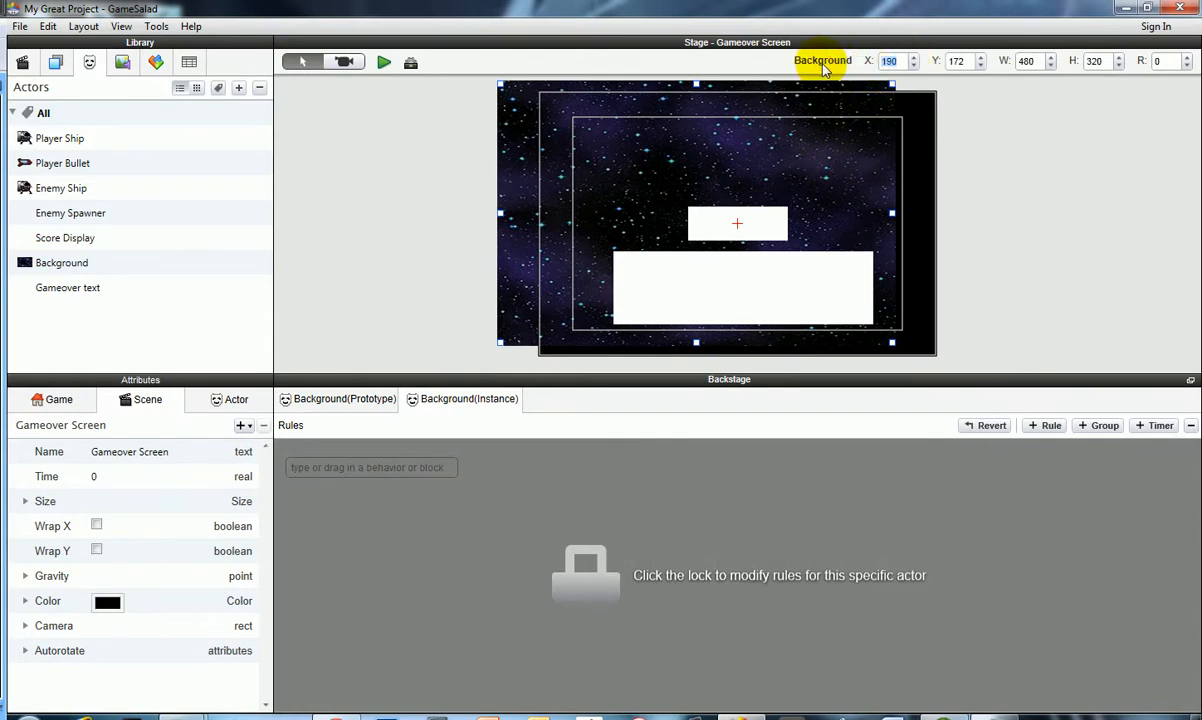
pyautogui.write('240')
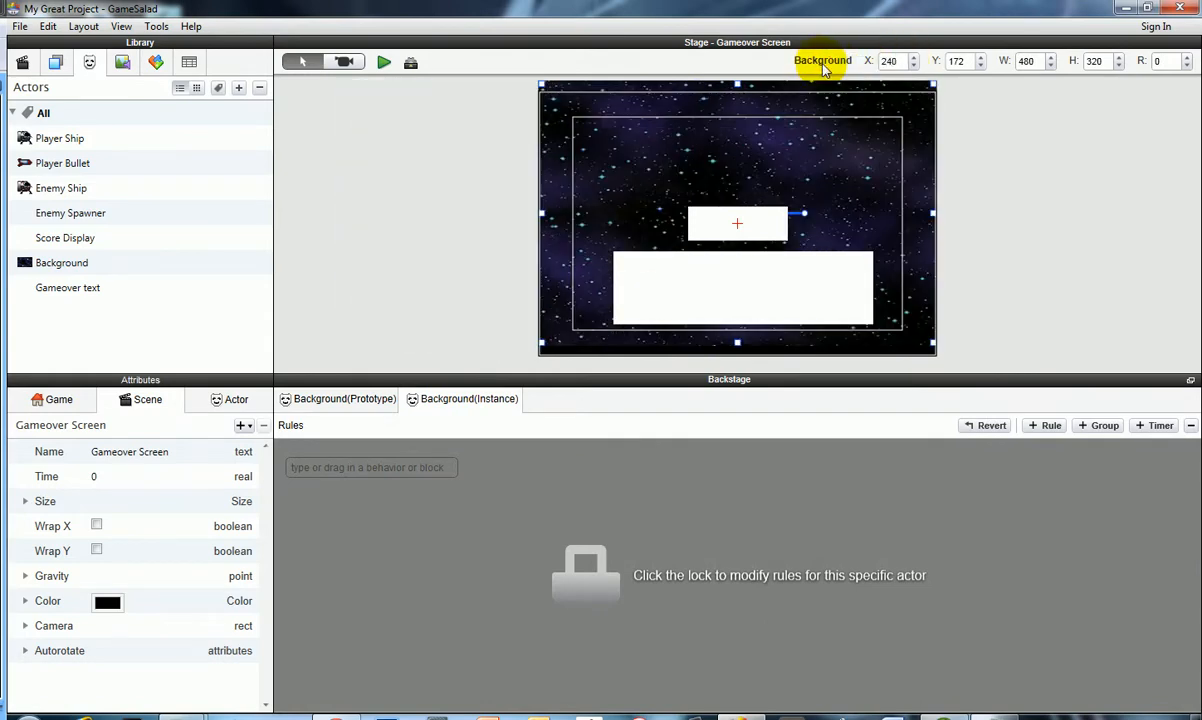
pyautogui.click(940, 62)
pyautogui.write('170')
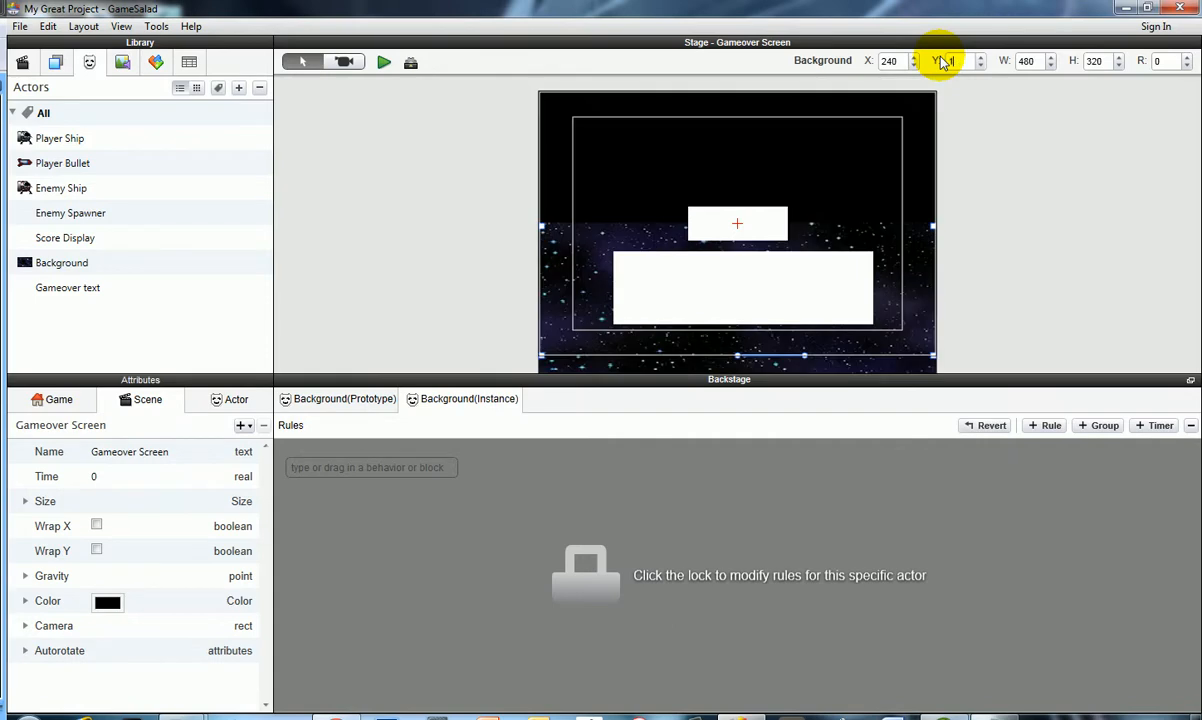
pyautogui.press('BackSpace')
pyautogui.press('BackSpace')
pyautogui.press('BackSpace')
pyautogui.write('60')
pyautogui.press('BackSpace')
pyautogui.press('BackSpace')
pyautogui.write('160')
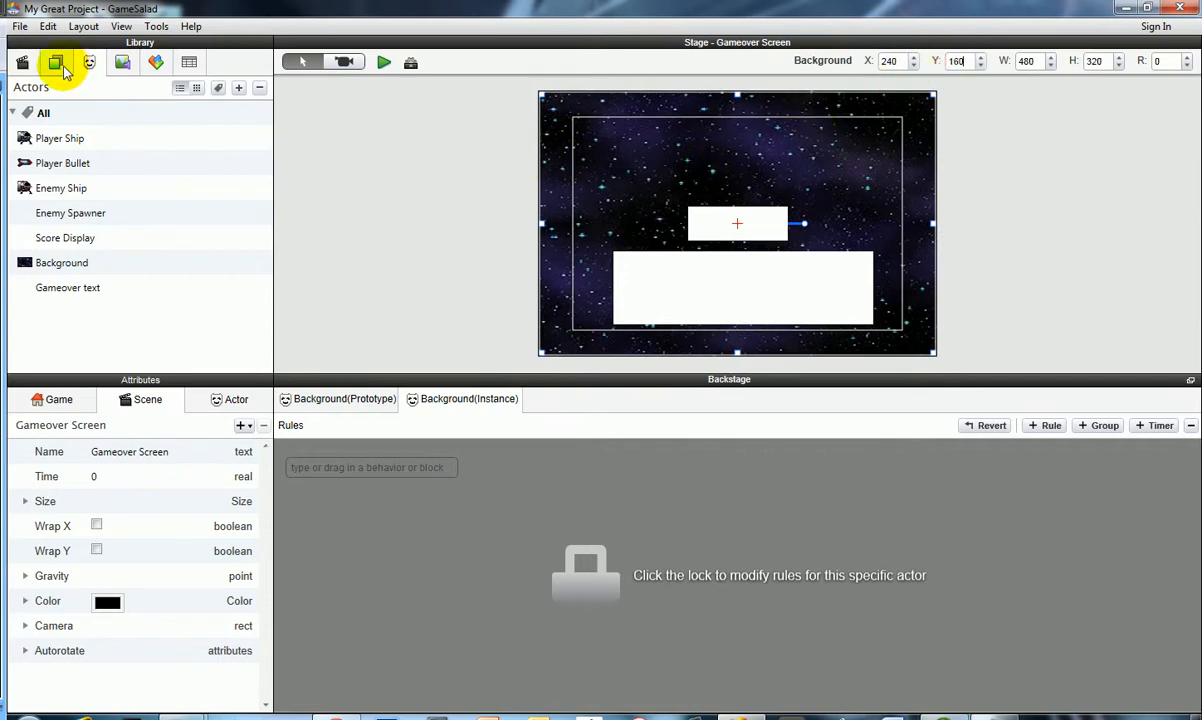
# Step: Examine the stacking order of the actors in the Level 1 scene's Background layer
pyautogui.click(22, 63)
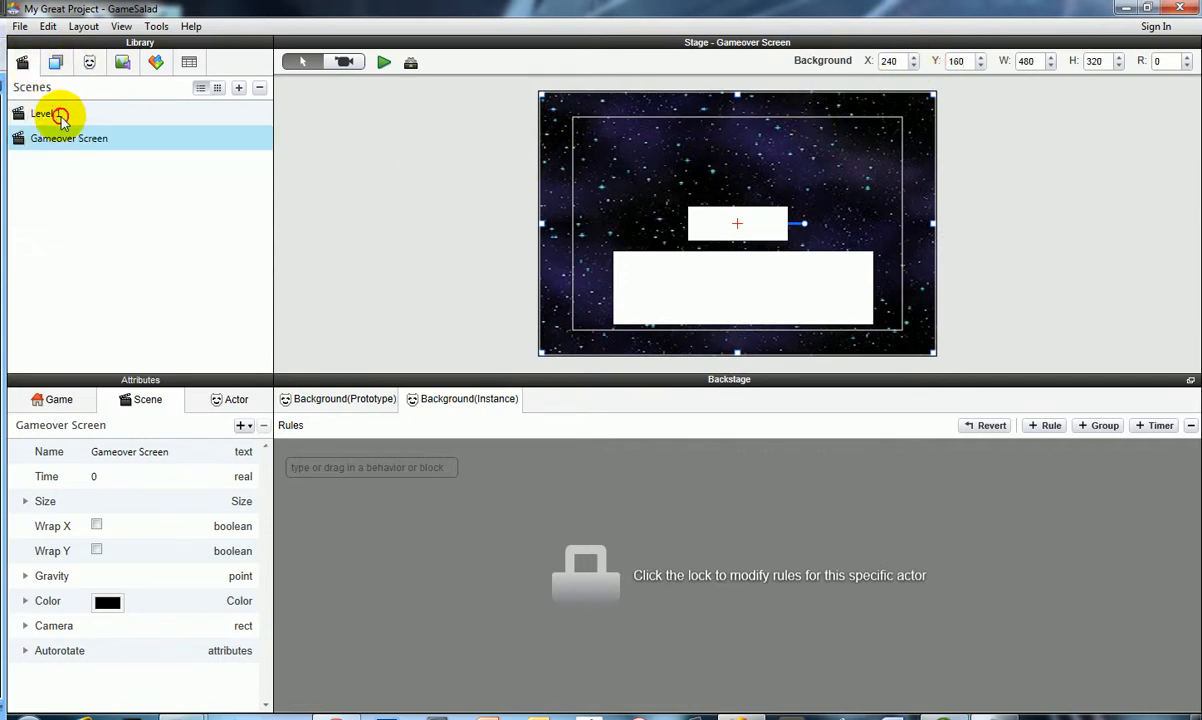
pyautogui.doubleClick(50, 113)
pyautogui.click(56, 63)
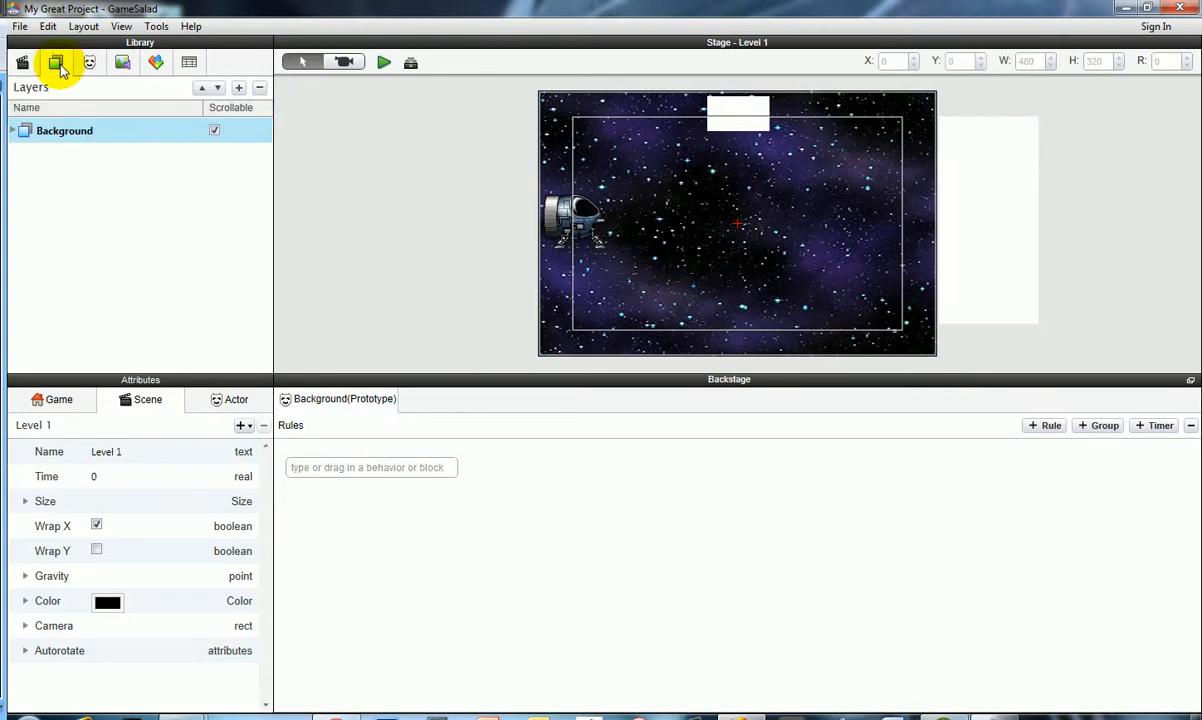
pyautogui.click(14, 130)
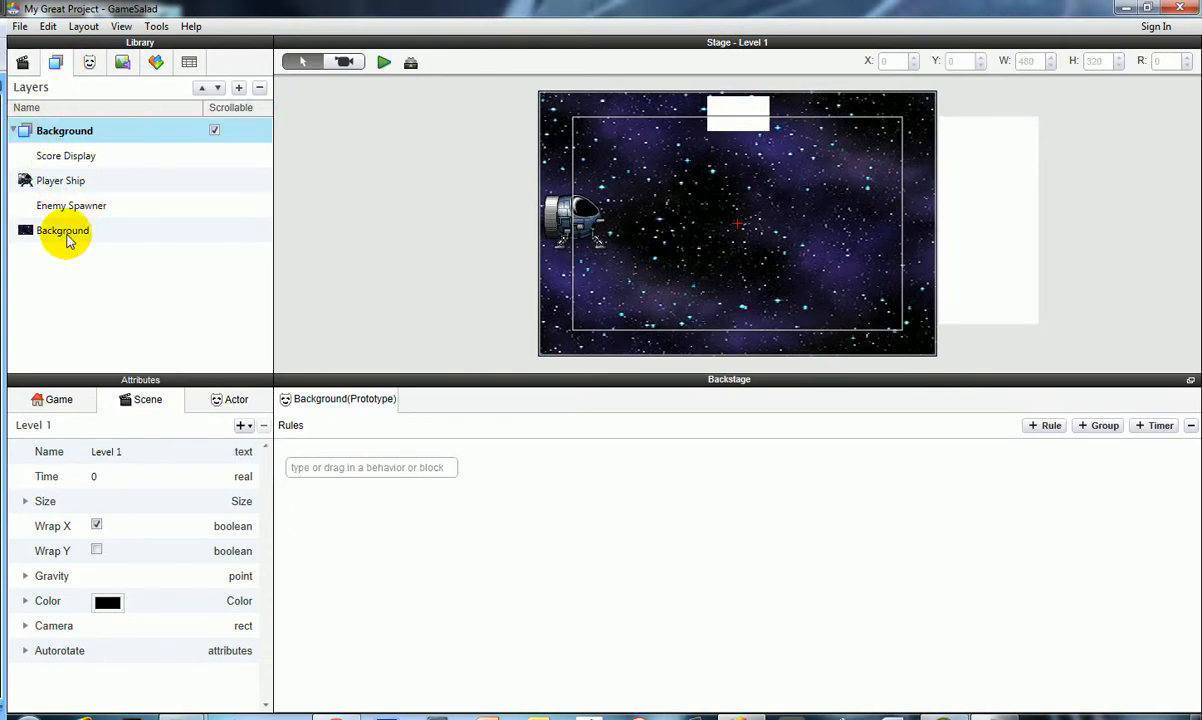
pyautogui.click(62, 238)
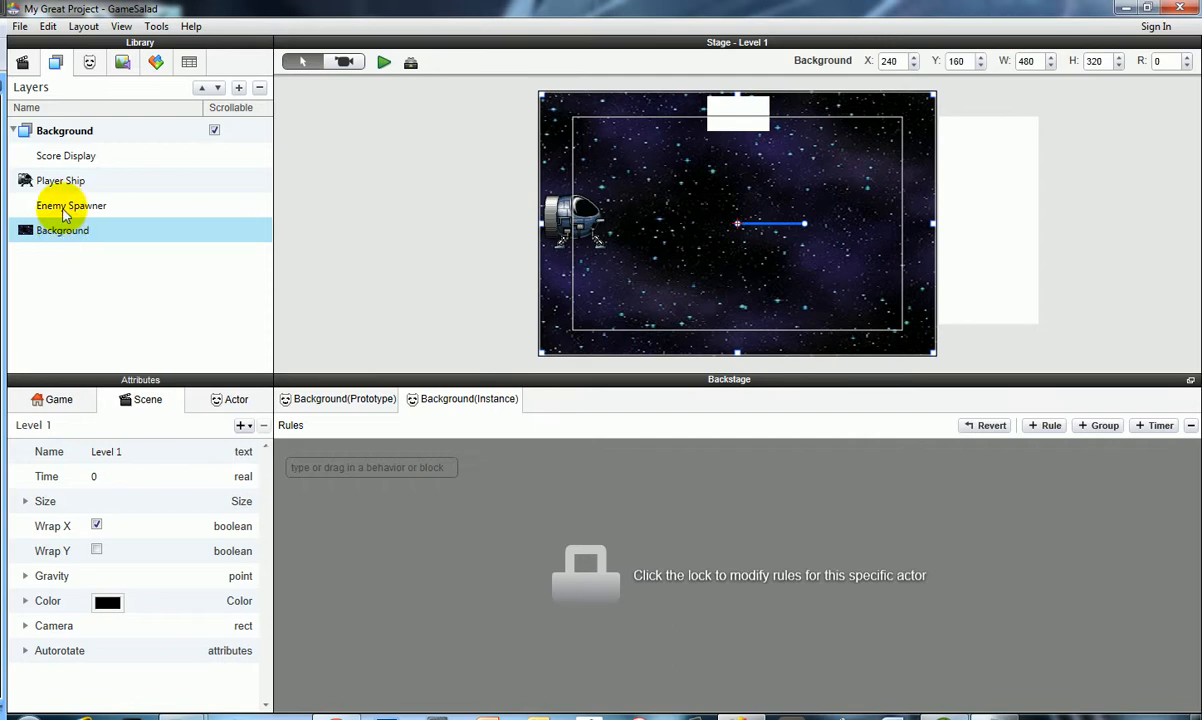
pyautogui.click(64, 212)
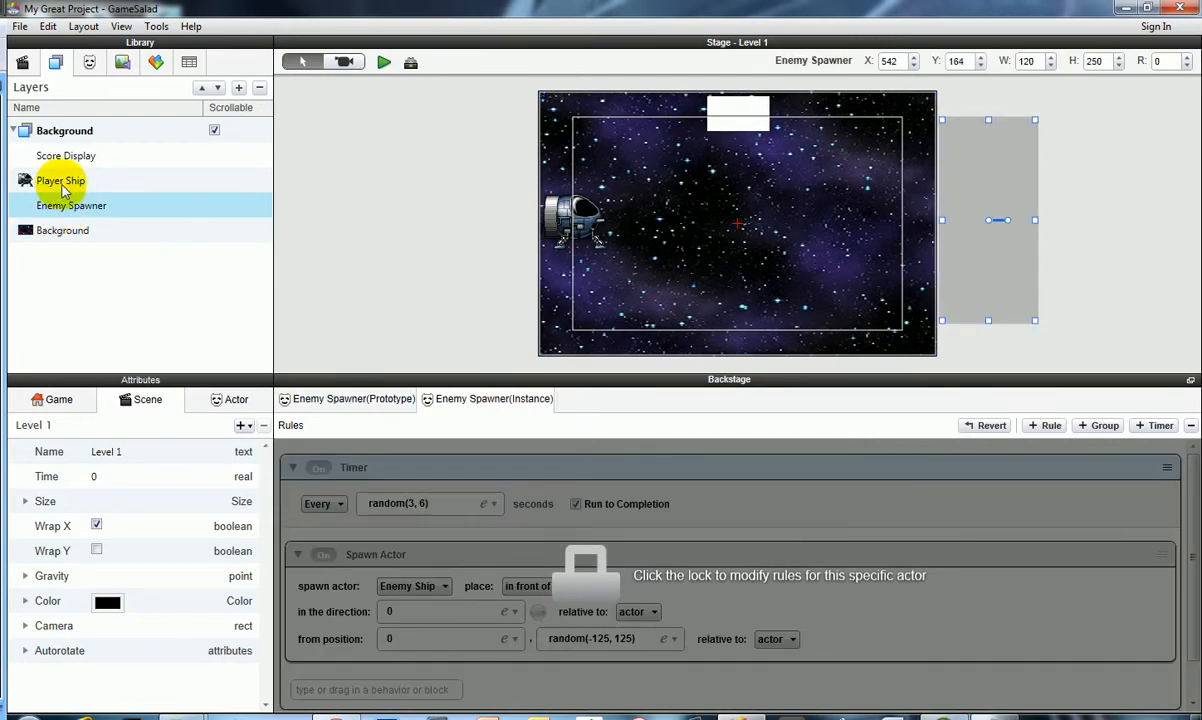
pyautogui.click(66, 184)
pyautogui.click(48, 157)
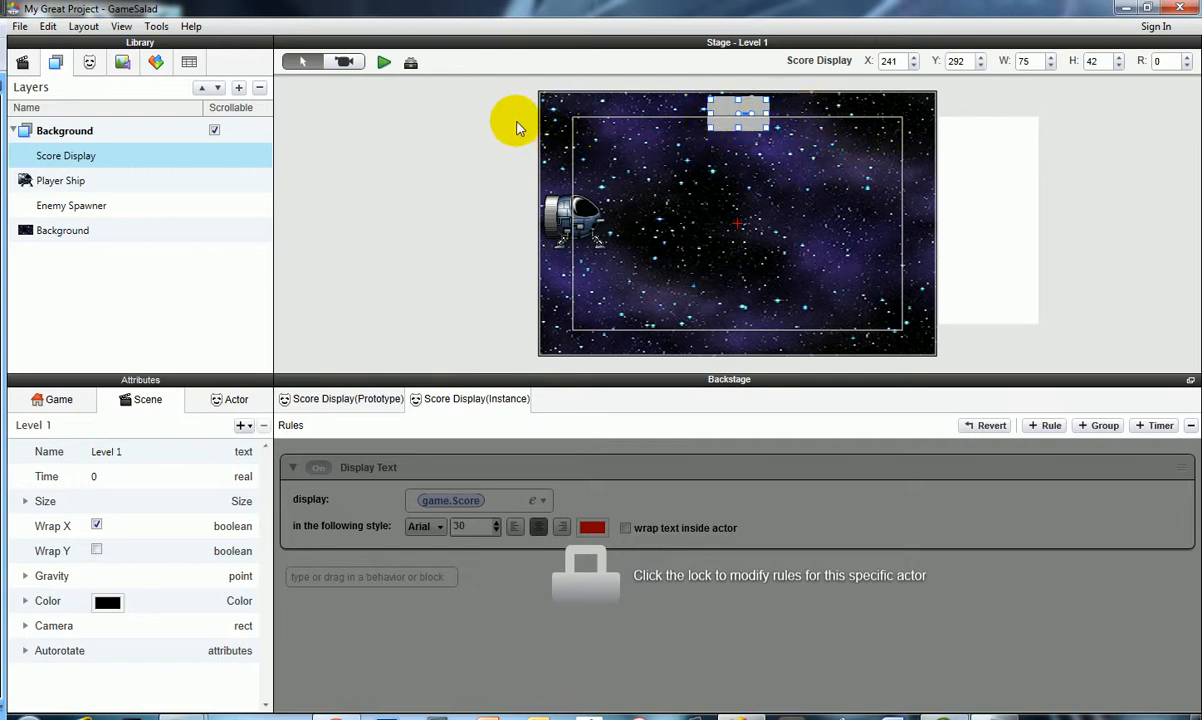
# Step: Turn off Wrap X for the Level 1 scene, previewing the game before and after the change
pyautogui.click(385, 64)
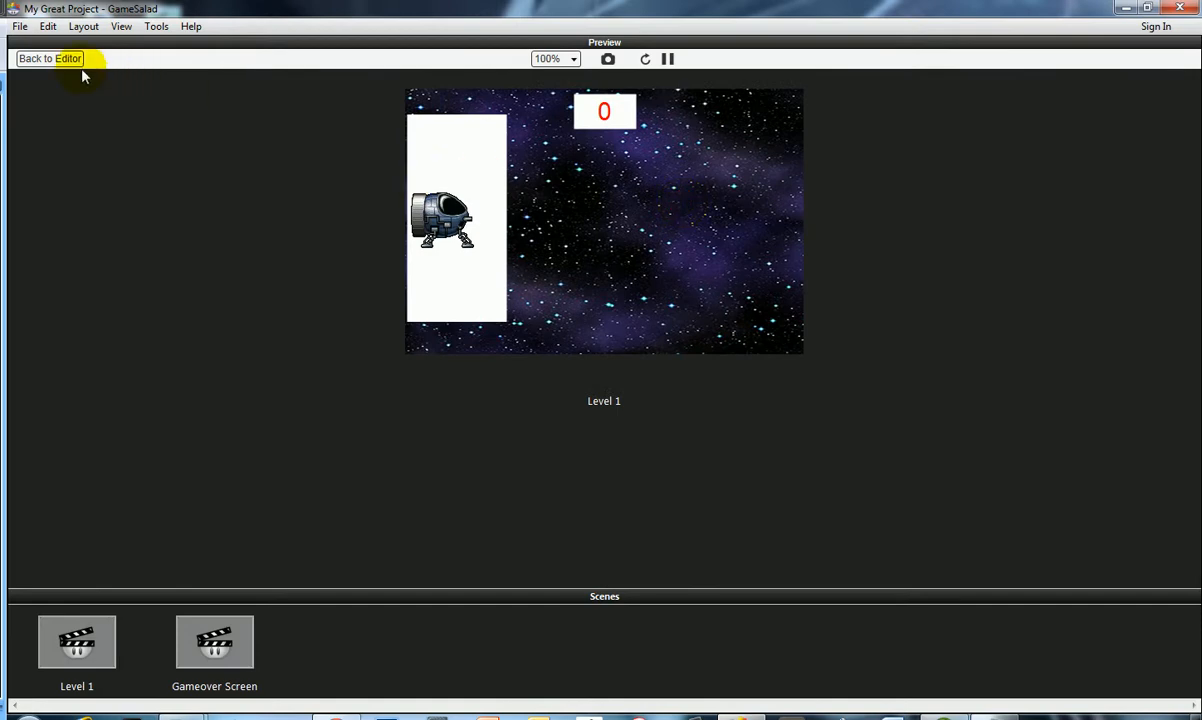
pyautogui.click(52, 59)
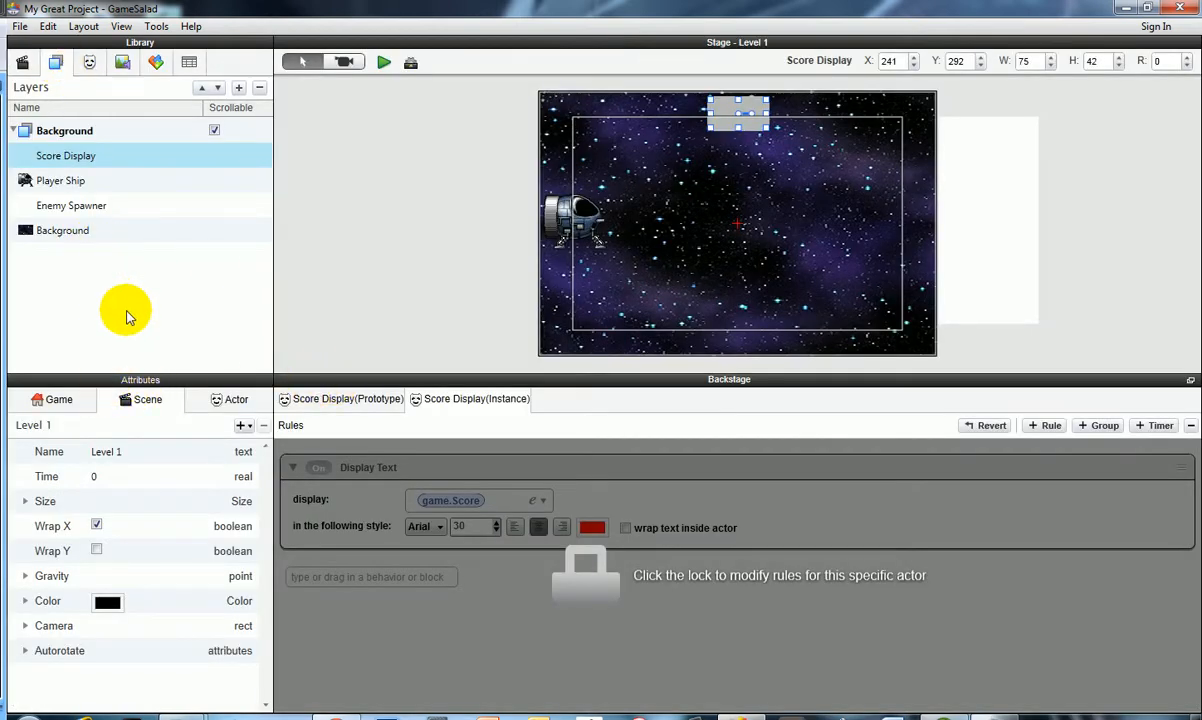
pyautogui.click(89, 68)
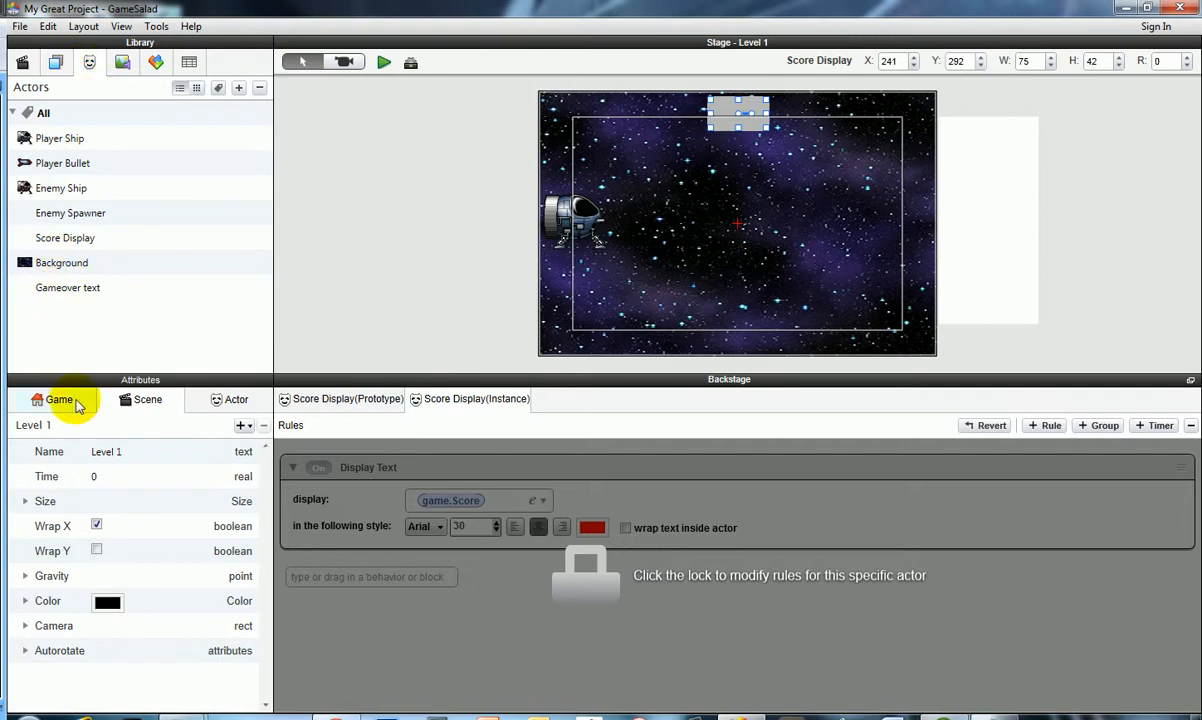
pyautogui.click(100, 525)
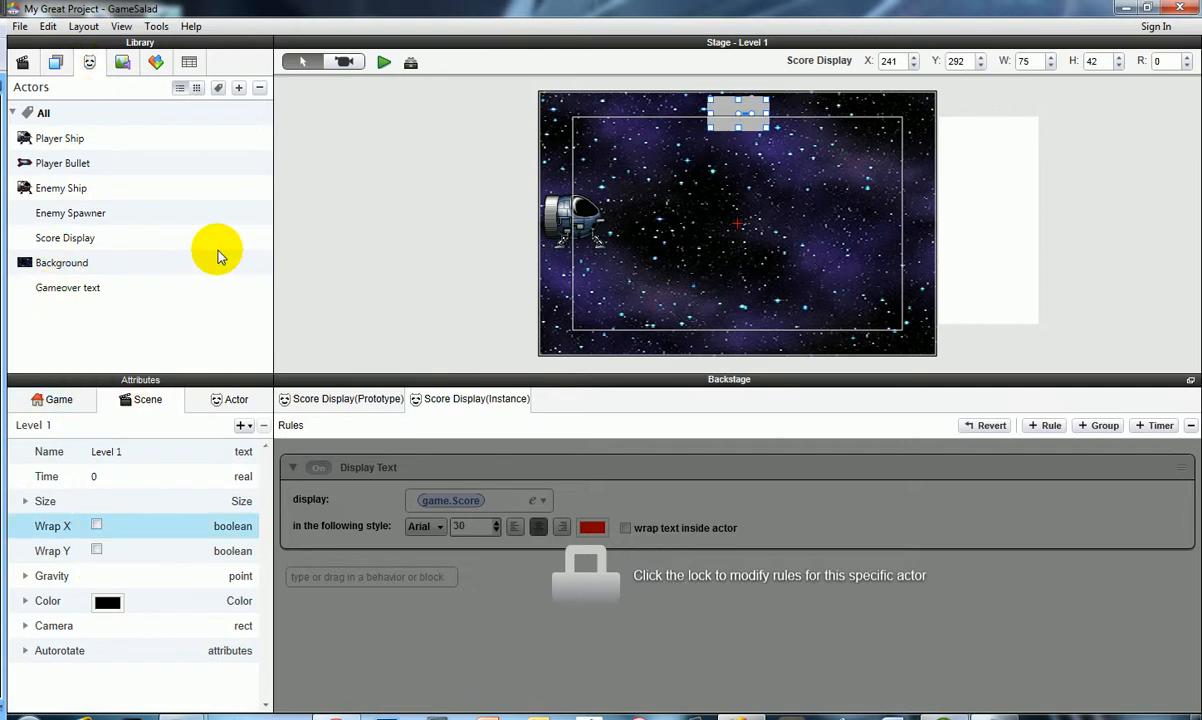
pyautogui.click(385, 62)
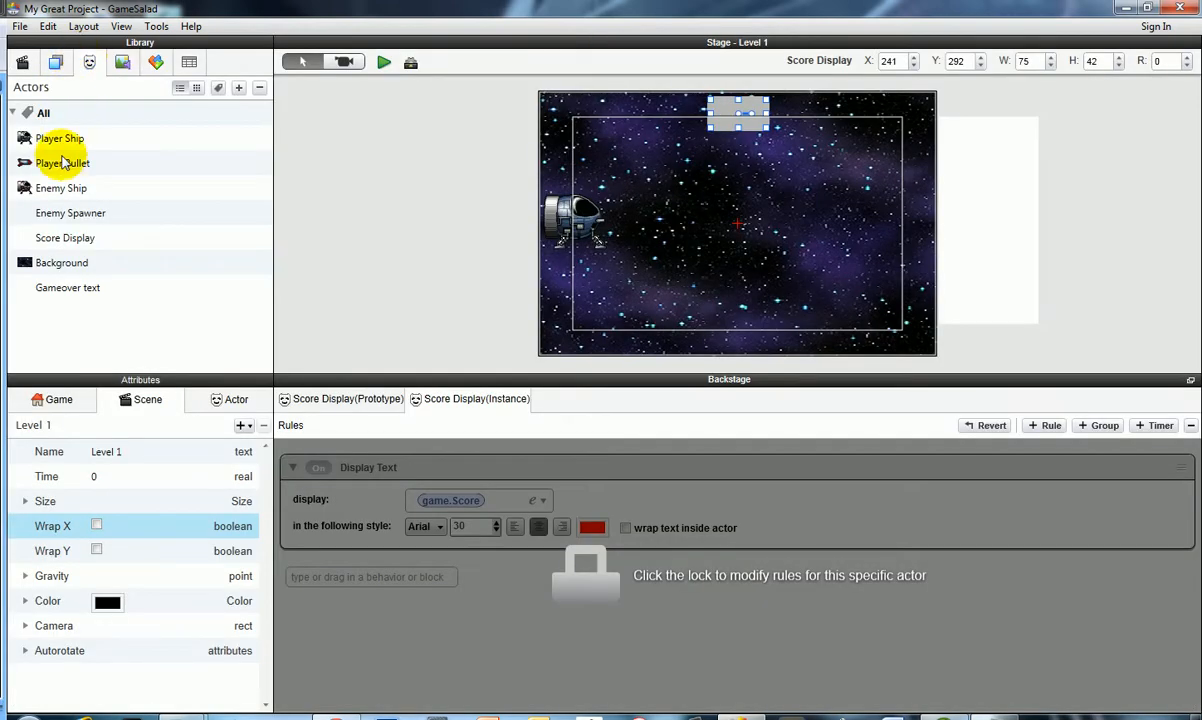
# Step: Enable Flip Horizontally in the Enemy Ship actor's graphics attributes
pyautogui.click(58, 188)
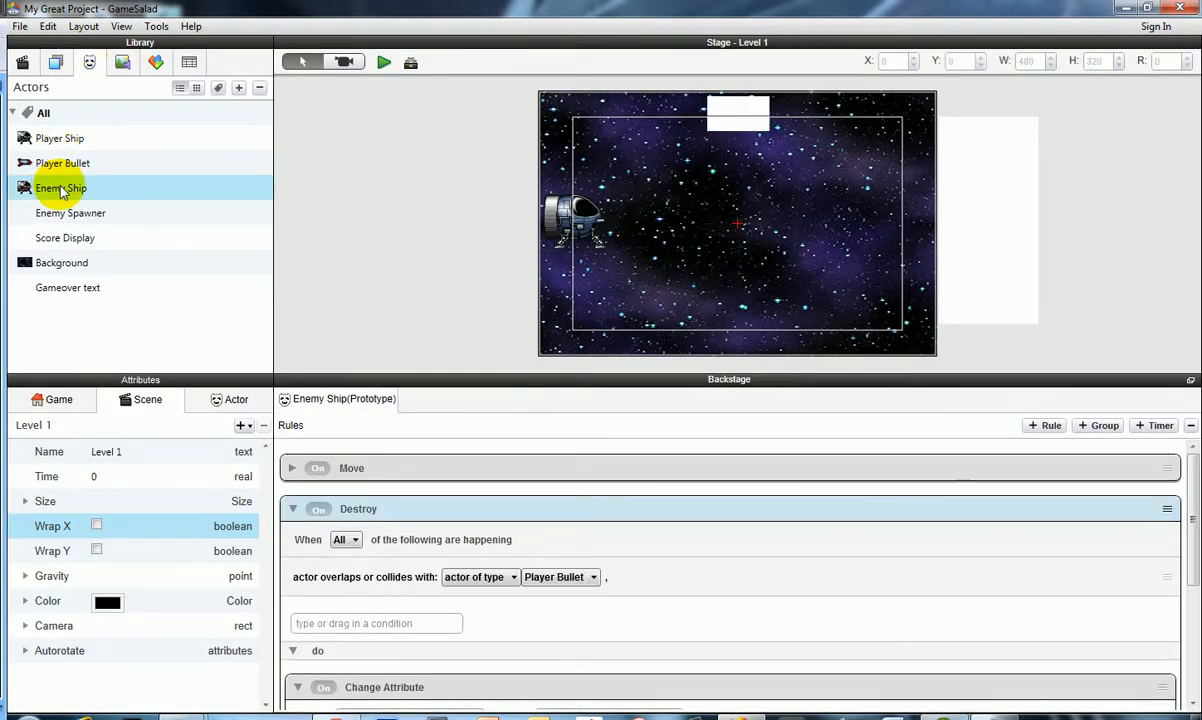
pyautogui.click(228, 398)
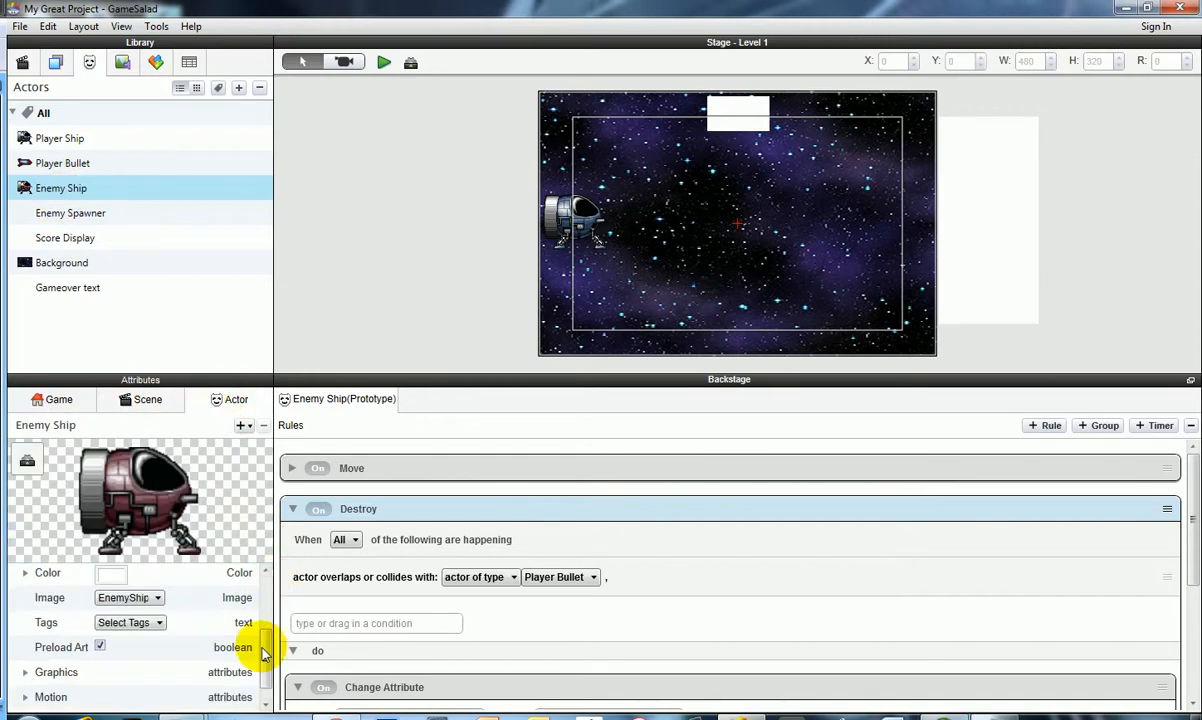
pyautogui.scroll(-1, 260, 650)
pyautogui.click(26, 651)
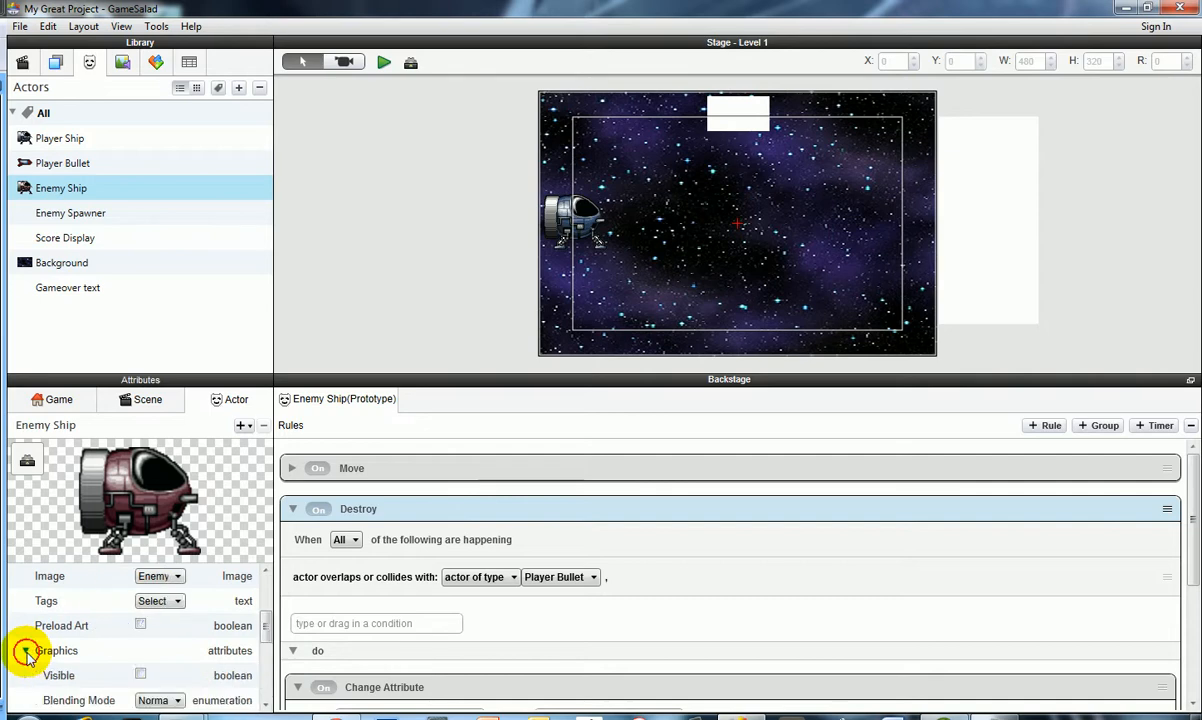
pyautogui.scroll(-3, 107, 660)
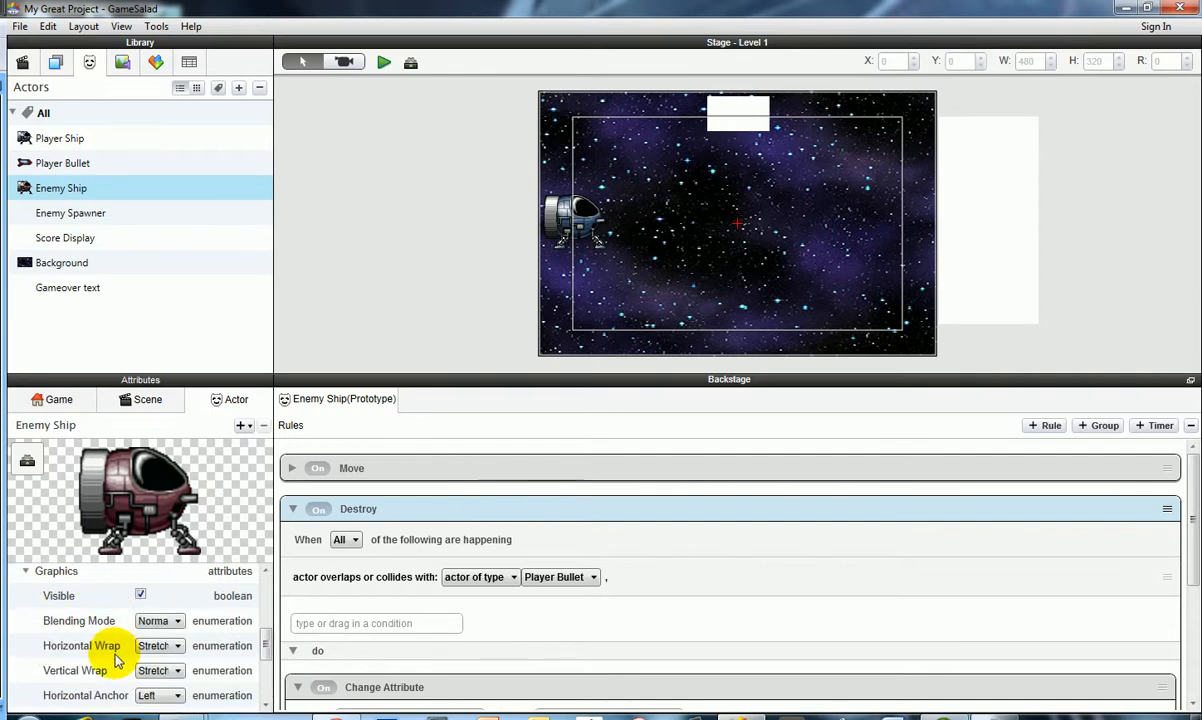
pyautogui.scroll(-3, 115, 660)
pyautogui.click(142, 666)
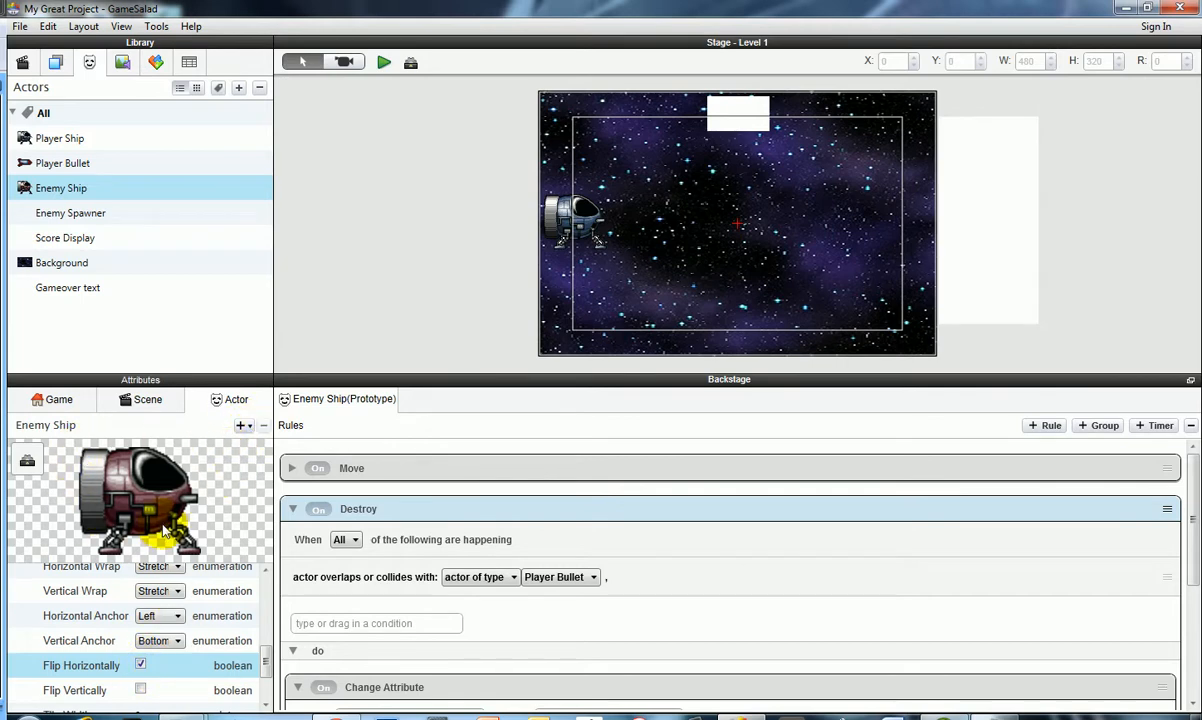
# Step: Preview Level 1 and play-test it by moving the player ship up and down and shooting at the enemy ships
pyautogui.click(384, 62)
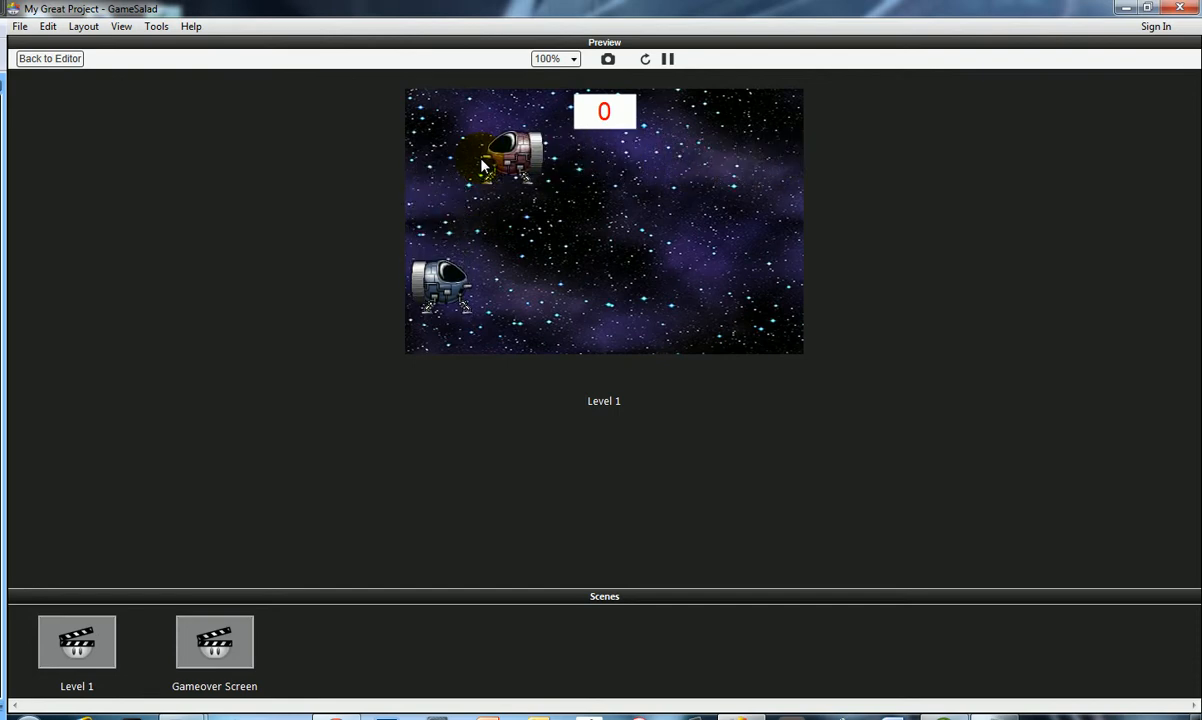
pyautogui.press('Up')
pyautogui.press('space')
pyautogui.press('Up')
pyautogui.press('space')
pyautogui.press('Down')
pyautogui.press('space')
pyautogui.press('space')
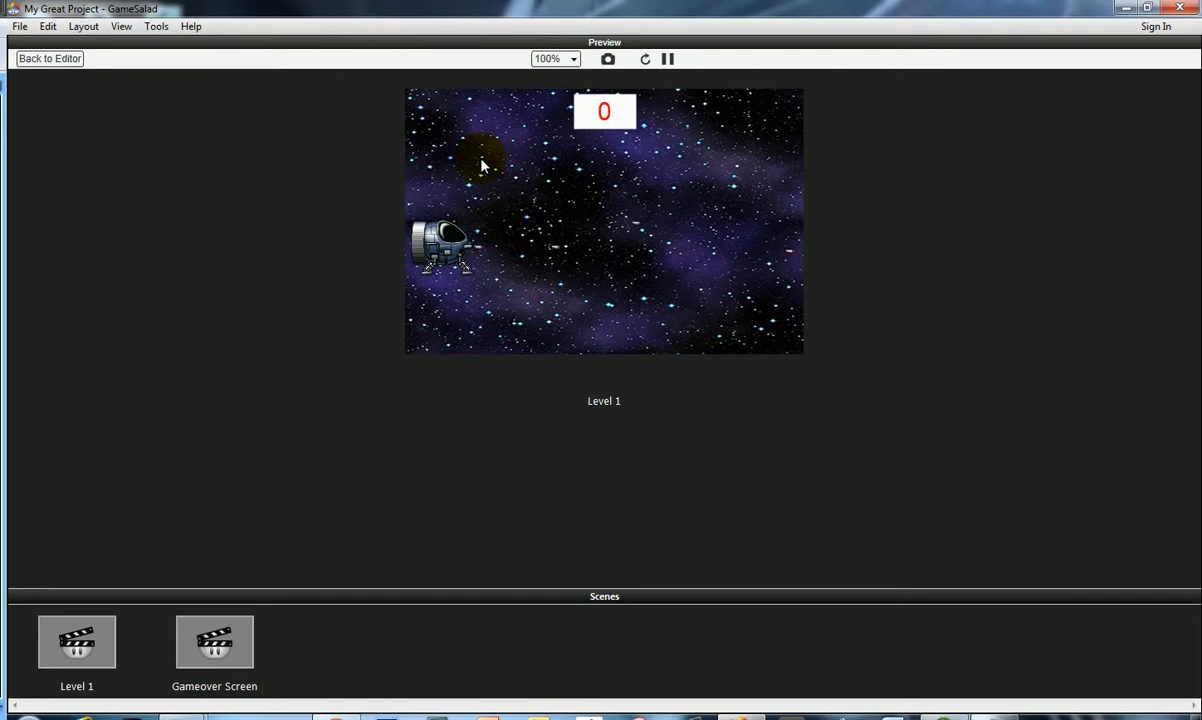
pyautogui.press('space')
pyautogui.press('Up')
pyautogui.press('space')
pyautogui.press('space')
pyautogui.press('space')
pyautogui.press('space')
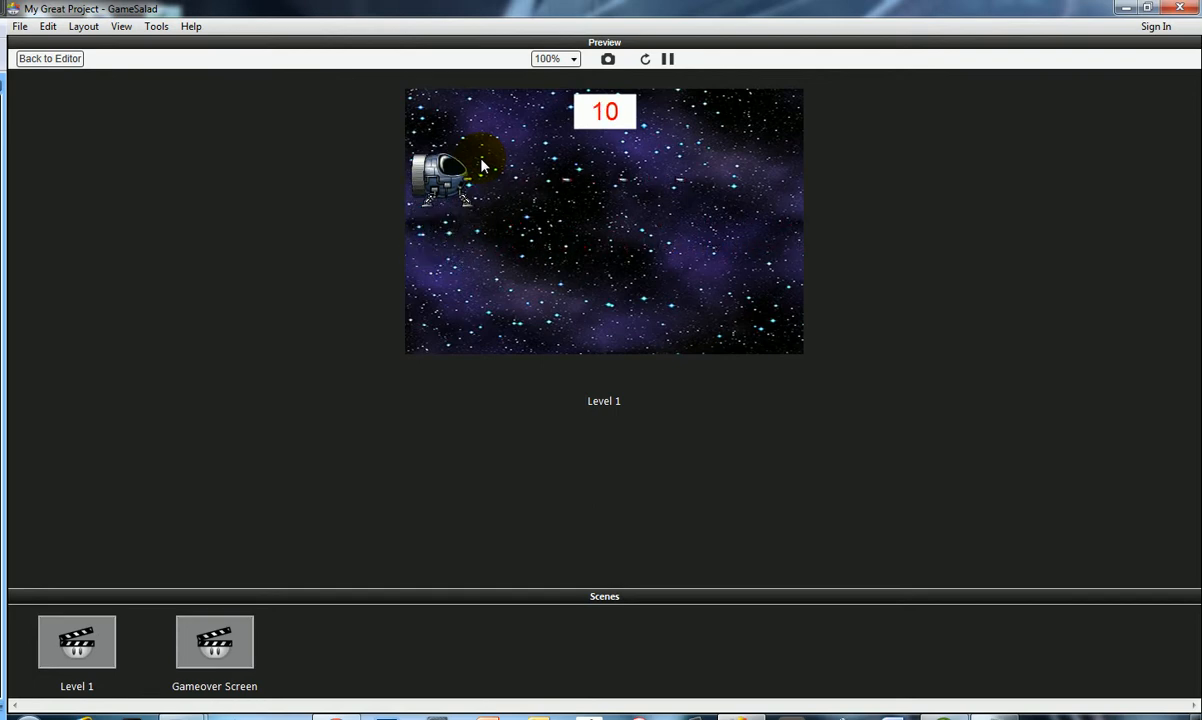
pyautogui.press('Down')
pyautogui.press('Down')
pyautogui.press('Down')
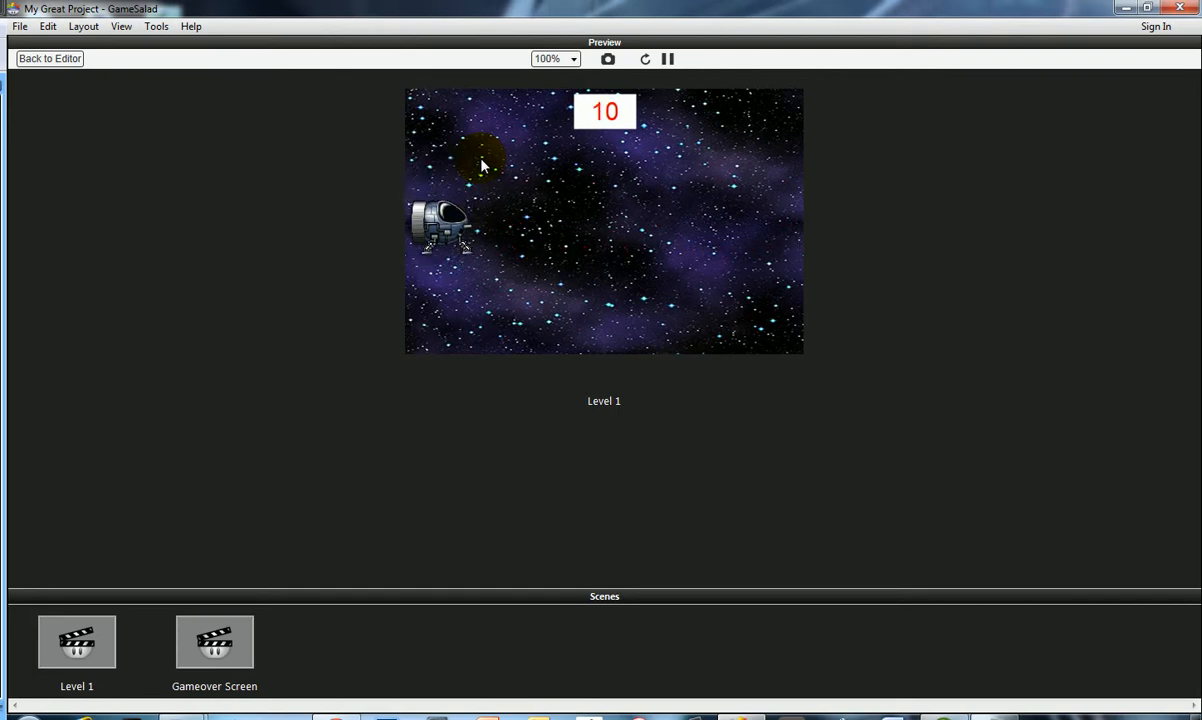
pyautogui.press('Up')
pyautogui.press('Down')
pyautogui.press('space')
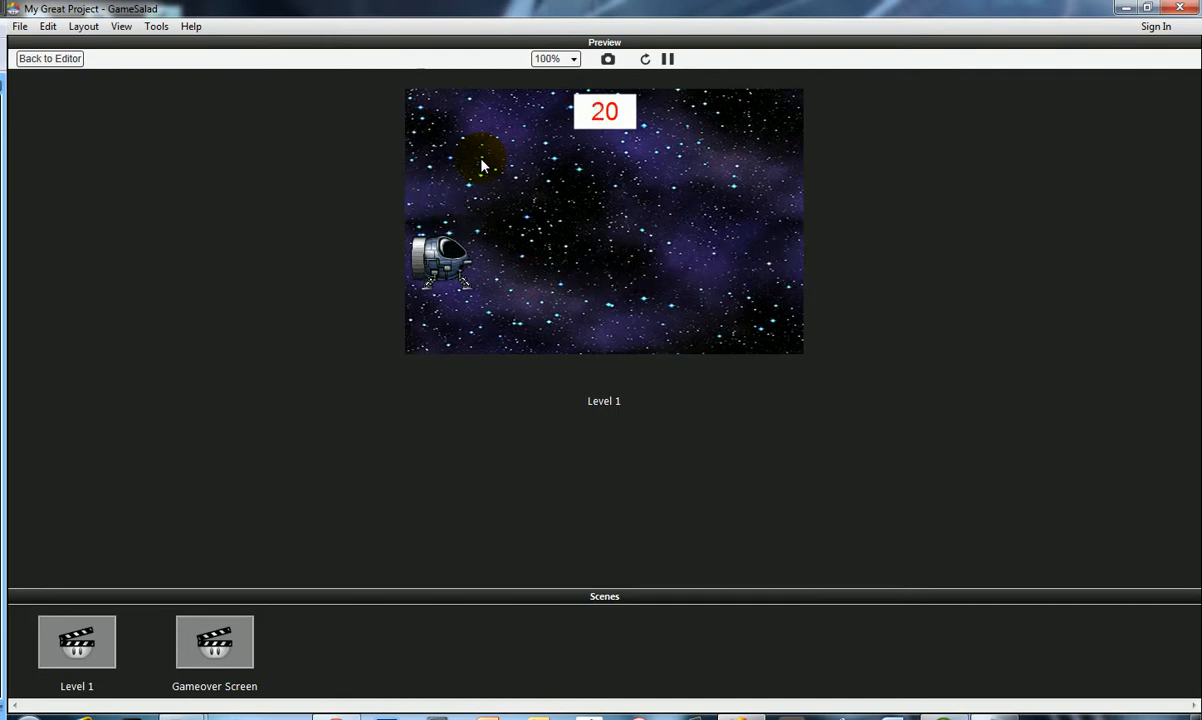
pyautogui.press('Up')
pyautogui.press('Down')
pyautogui.press('Down')
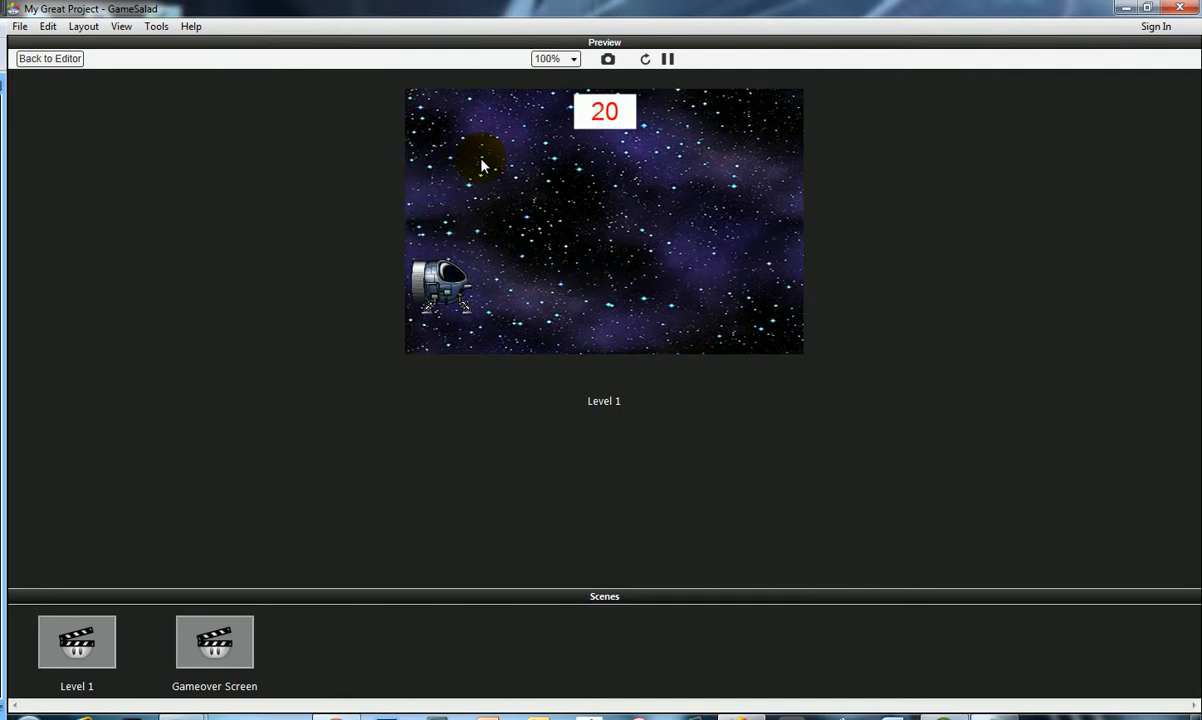
pyautogui.press('Up')
pyautogui.press('Down')
pyautogui.press('Down')
pyautogui.press('space')
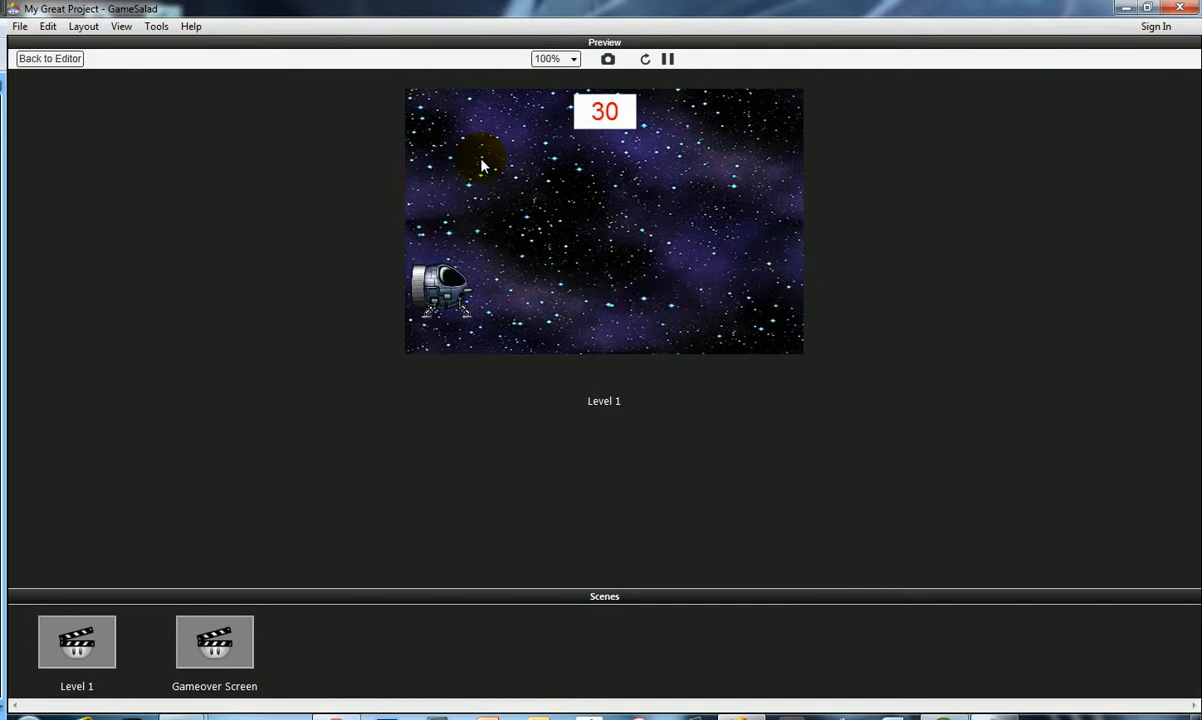
pyautogui.press('Up')
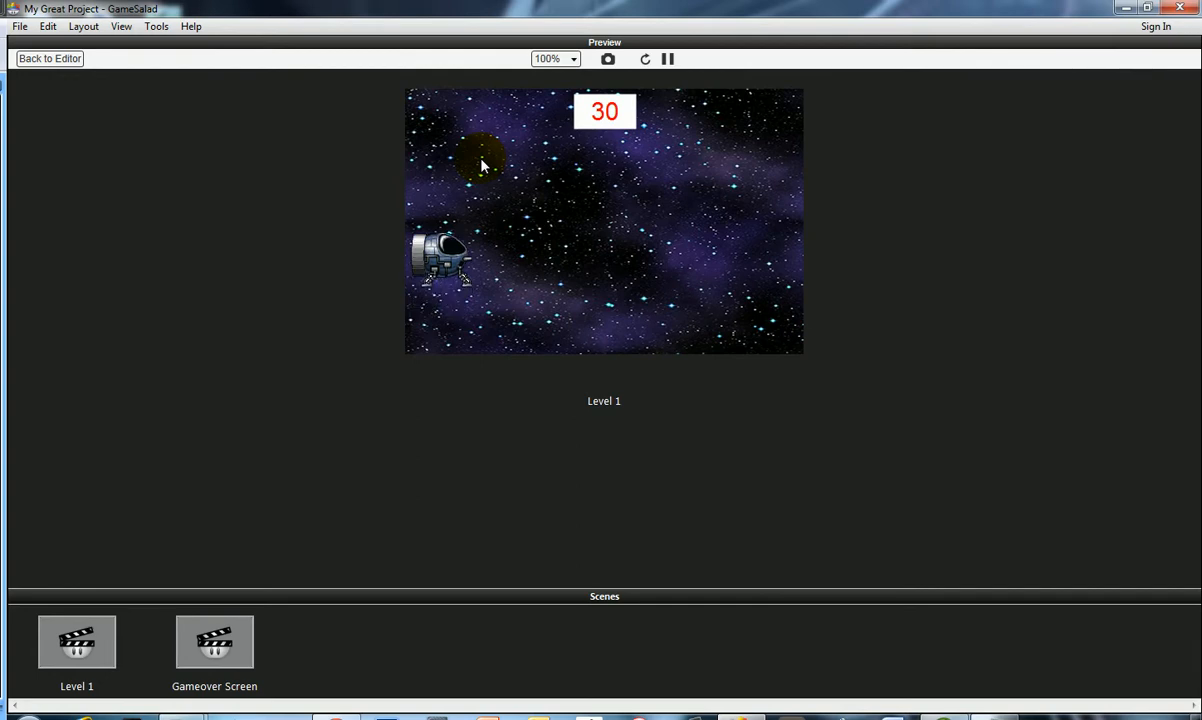
pyautogui.press('Up')
pyautogui.press('Up')
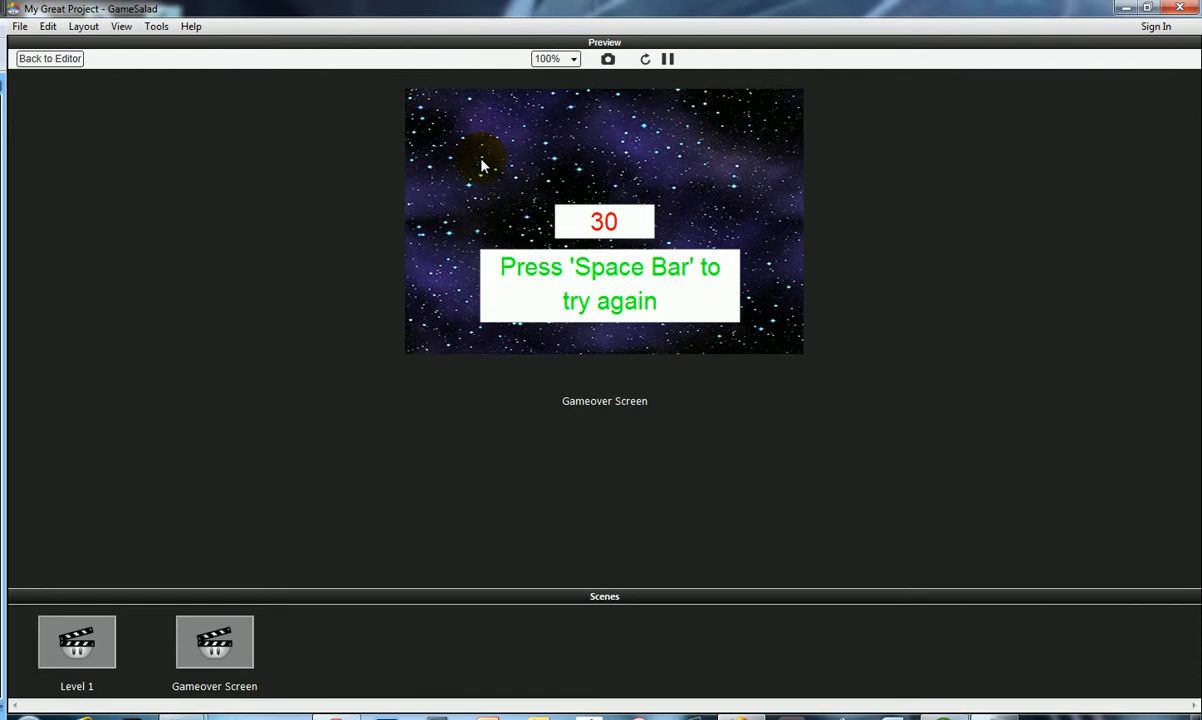
# Step: Restart the game from the Gameover Screen, move the ship down, and return to the editor
pyautogui.press('space')
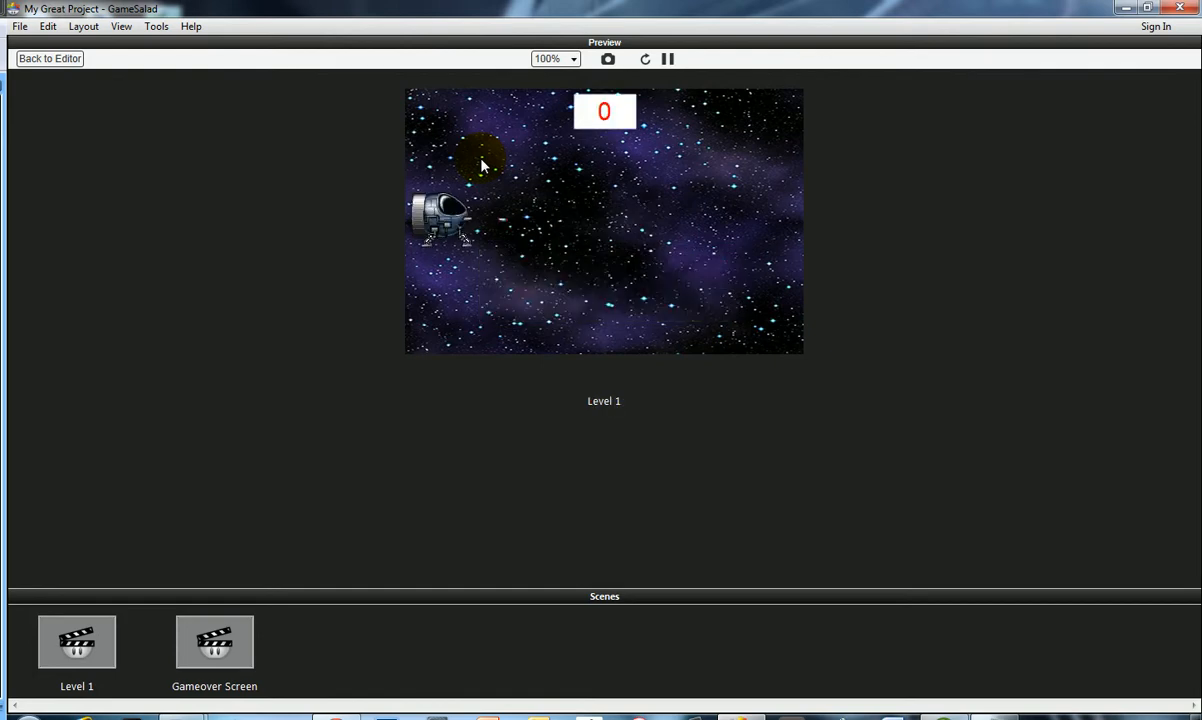
pyautogui.press('Down')
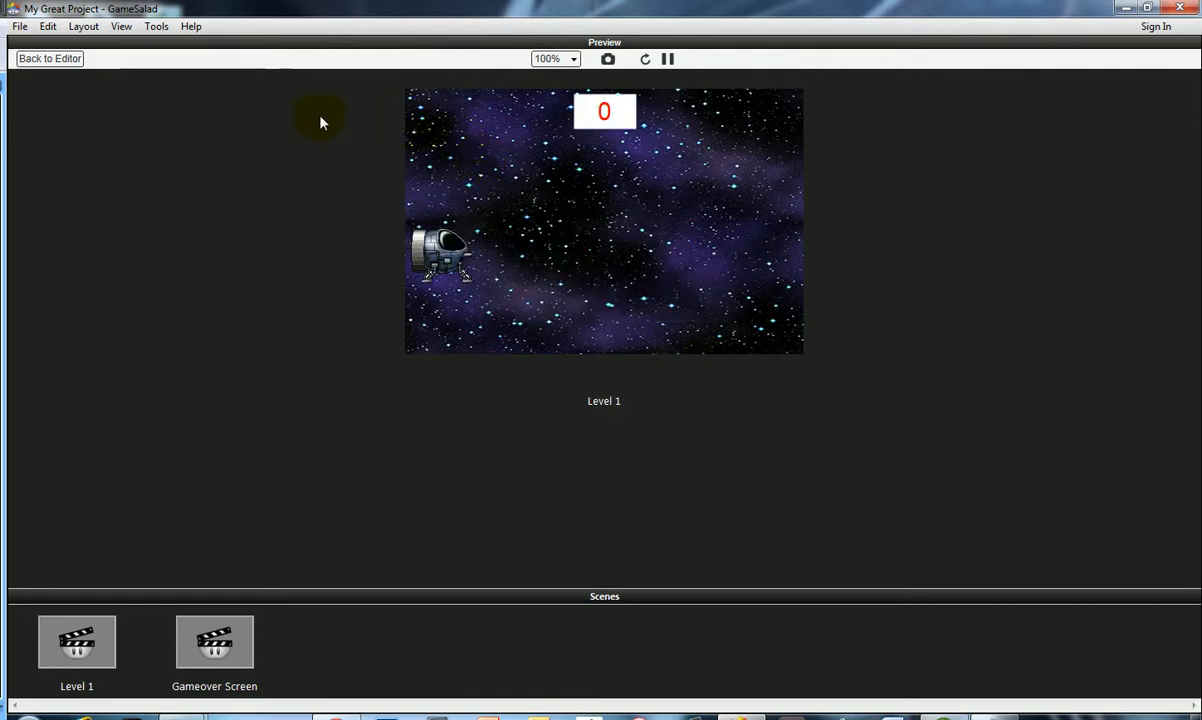
pyautogui.click(66, 58)
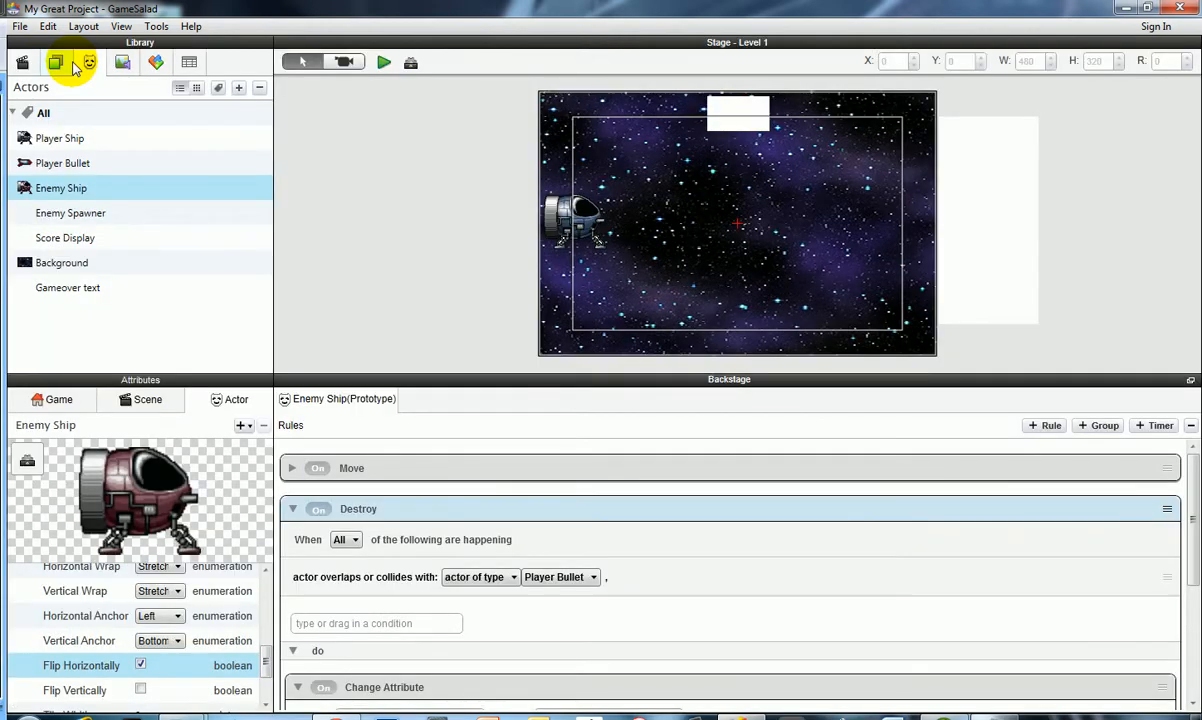